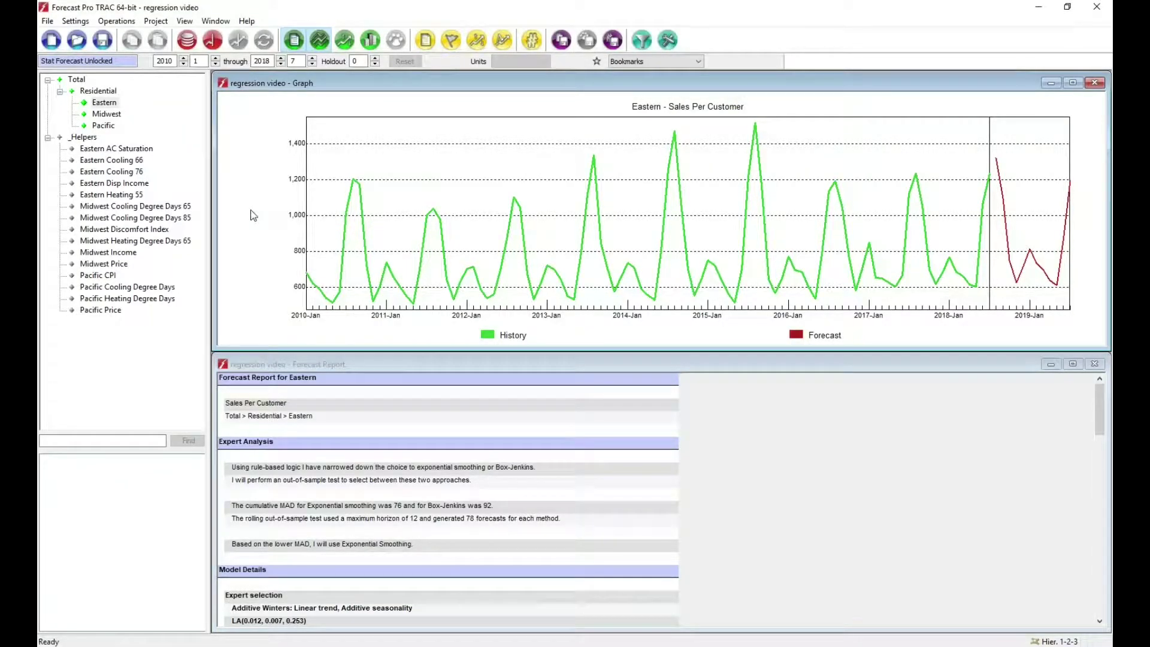
Browse the Eastern, Midwest and Pacific series, then add fitted values to the Eastern graph.
{"action": "left_click", "coordinate": [106, 104]}
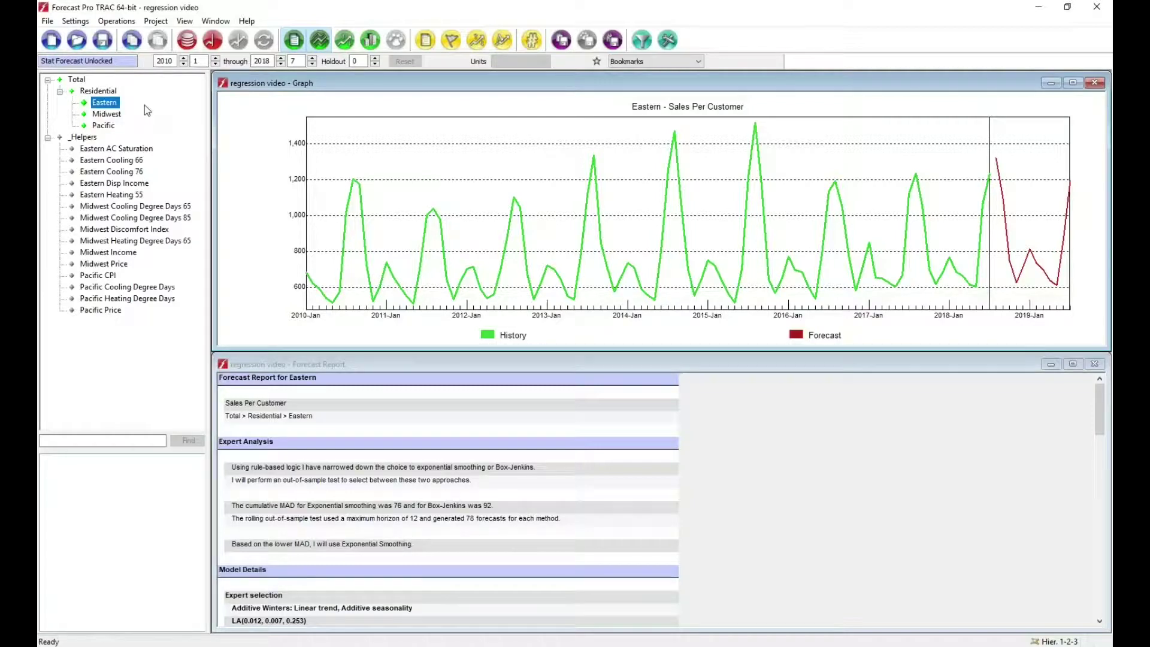
{"action": "left_click", "coordinate": [116, 117]}
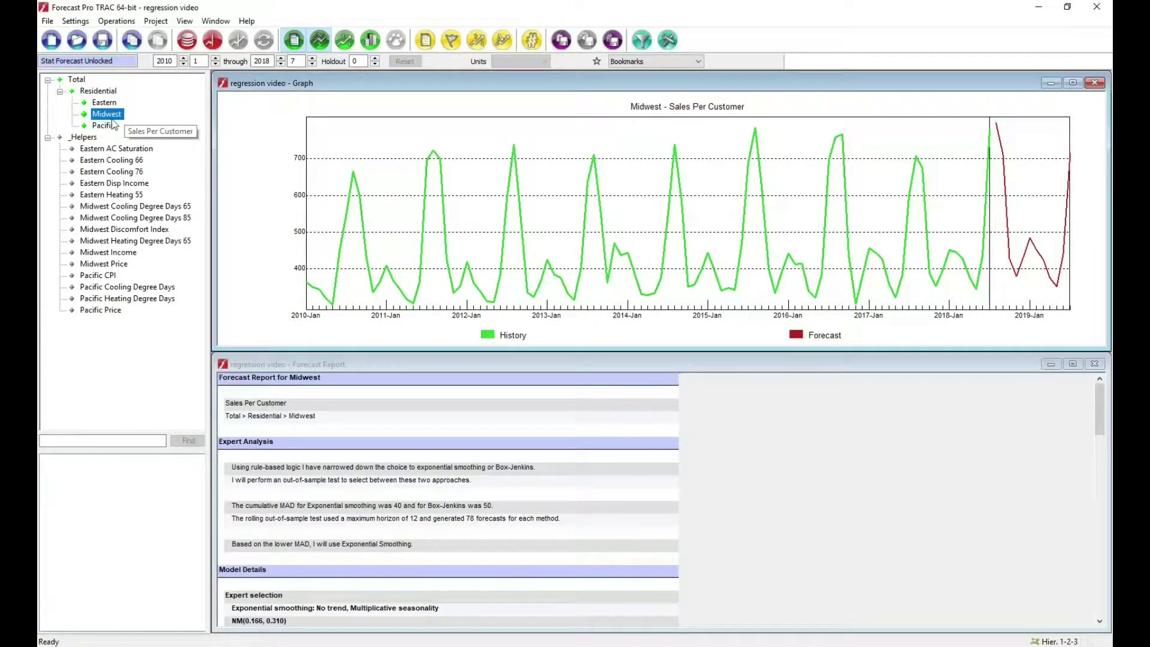
{"action": "left_click", "coordinate": [104, 125]}
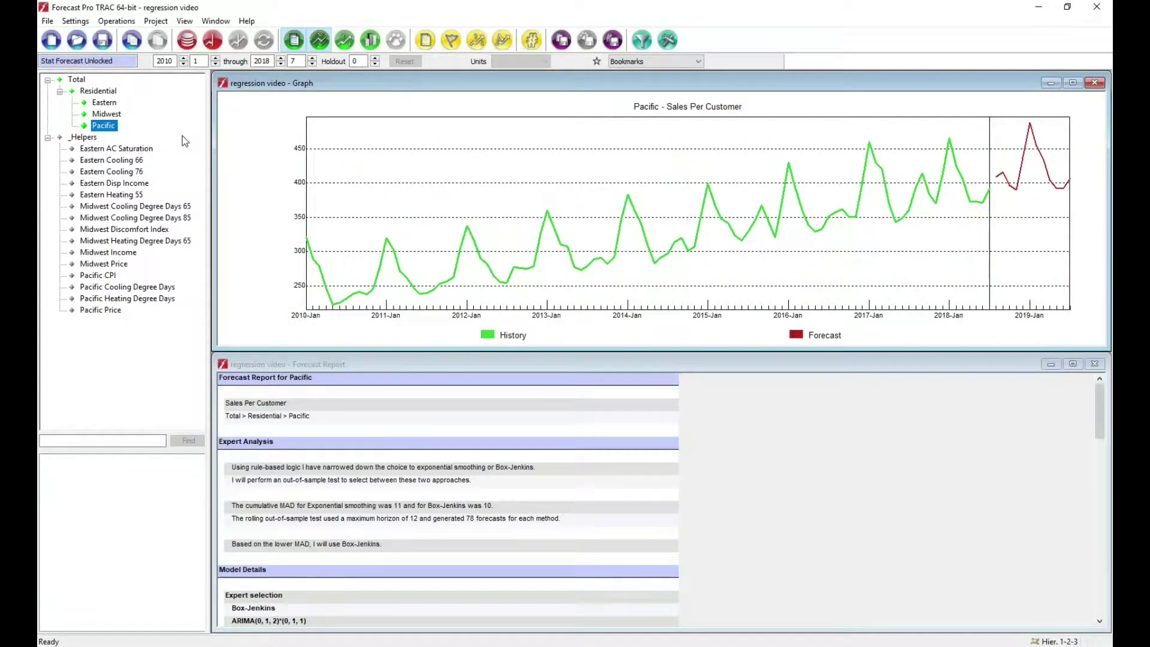
{"action": "left_click", "coordinate": [108, 104]}
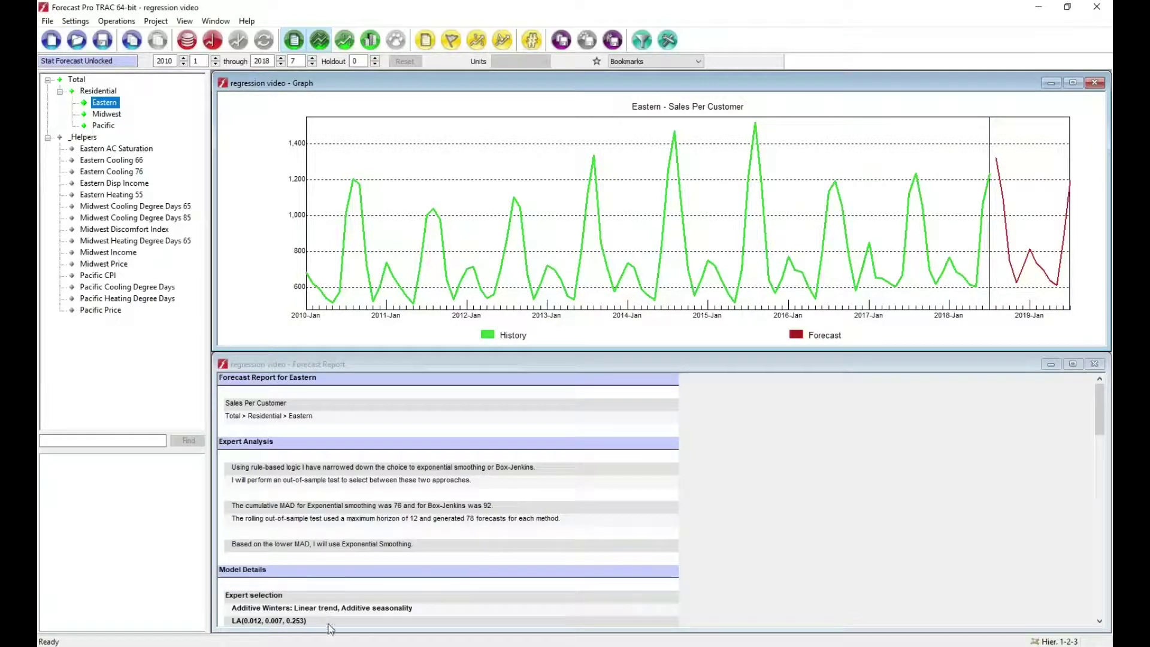
{"action": "right_click", "coordinate": [453, 157]}
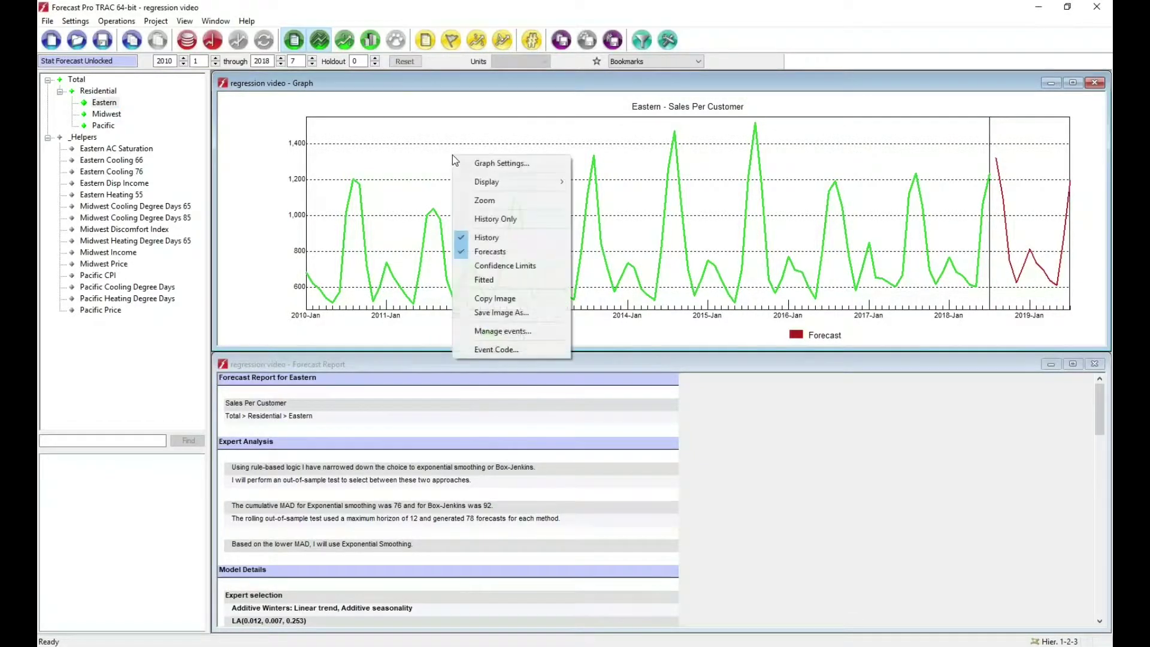
{"action": "left_click", "coordinate": [496, 282]}
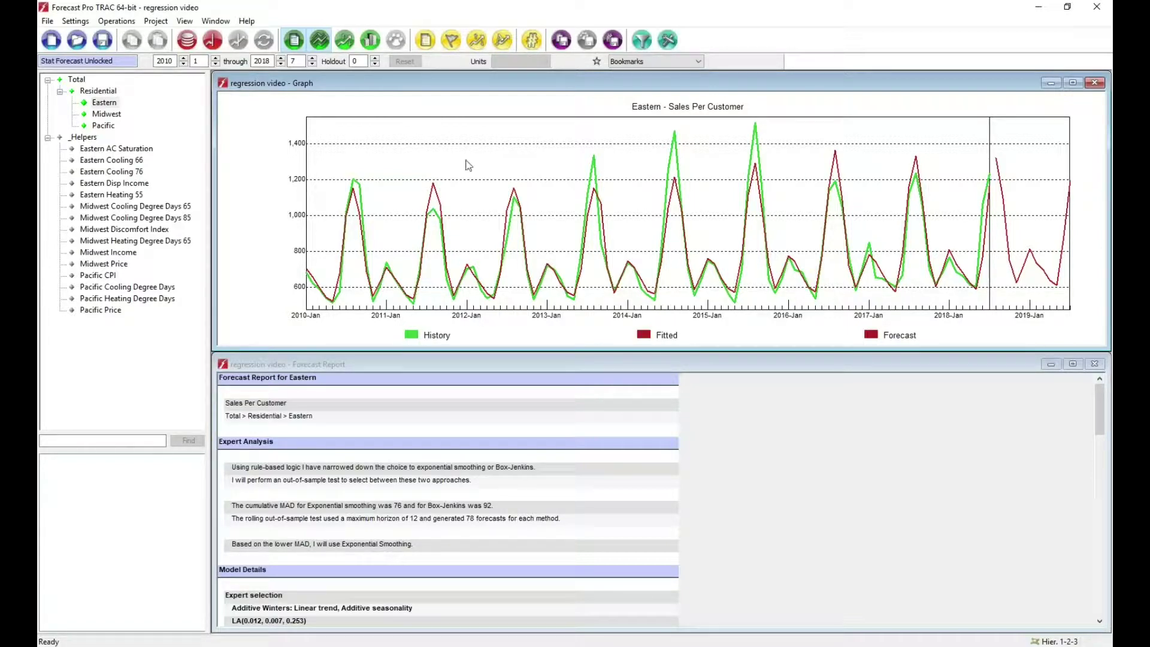
Create REGRESSION01 for Eastern from Eastern Cooling 66, Eastern Cooling 76 and Eastern Heating 55.
{"action": "left_click", "coordinate": [108, 103]}
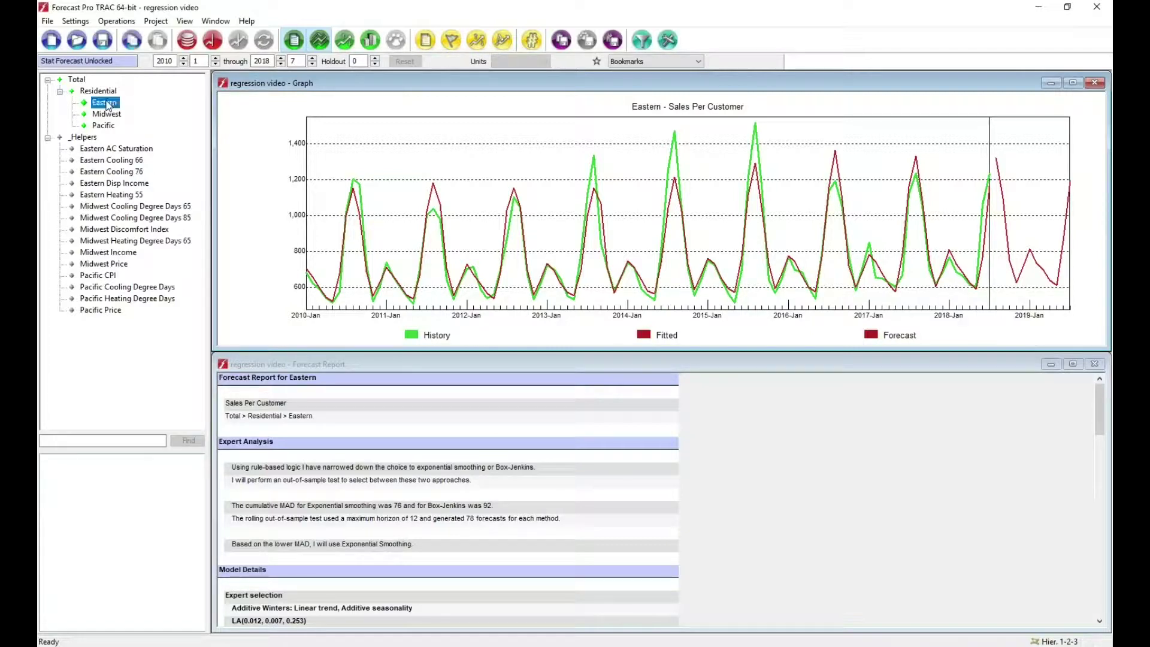
{"action": "right_click", "coordinate": [109, 105]}
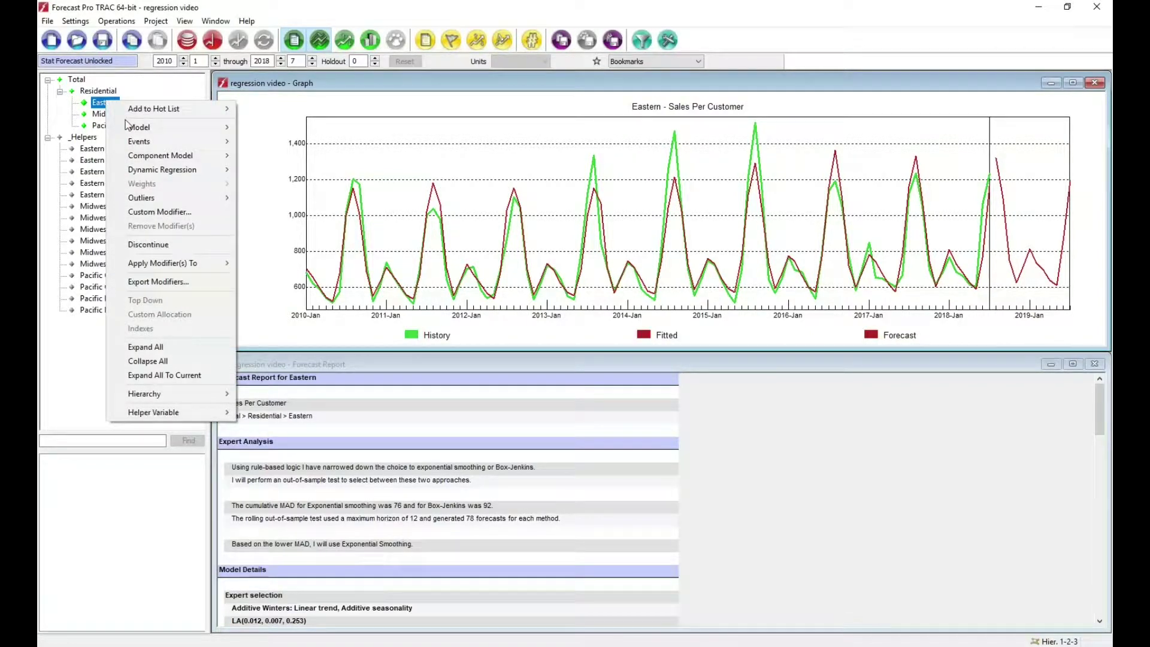
{"action": "mouse_move", "coordinate": [146, 167]}
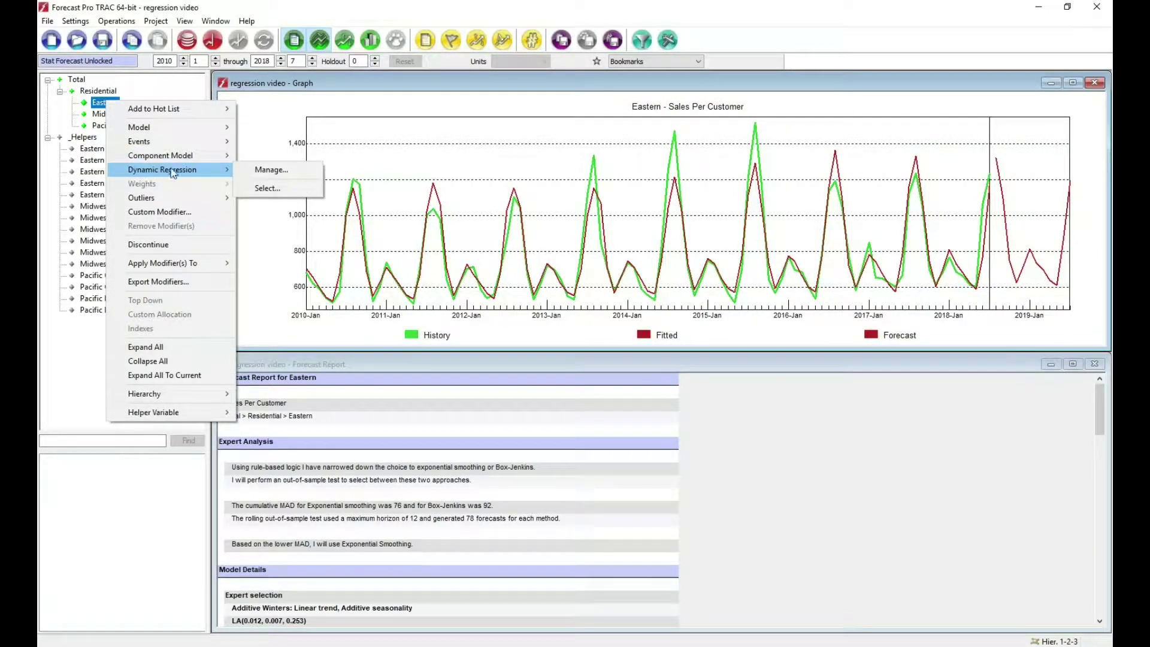
{"action": "left_click", "coordinate": [271, 171]}
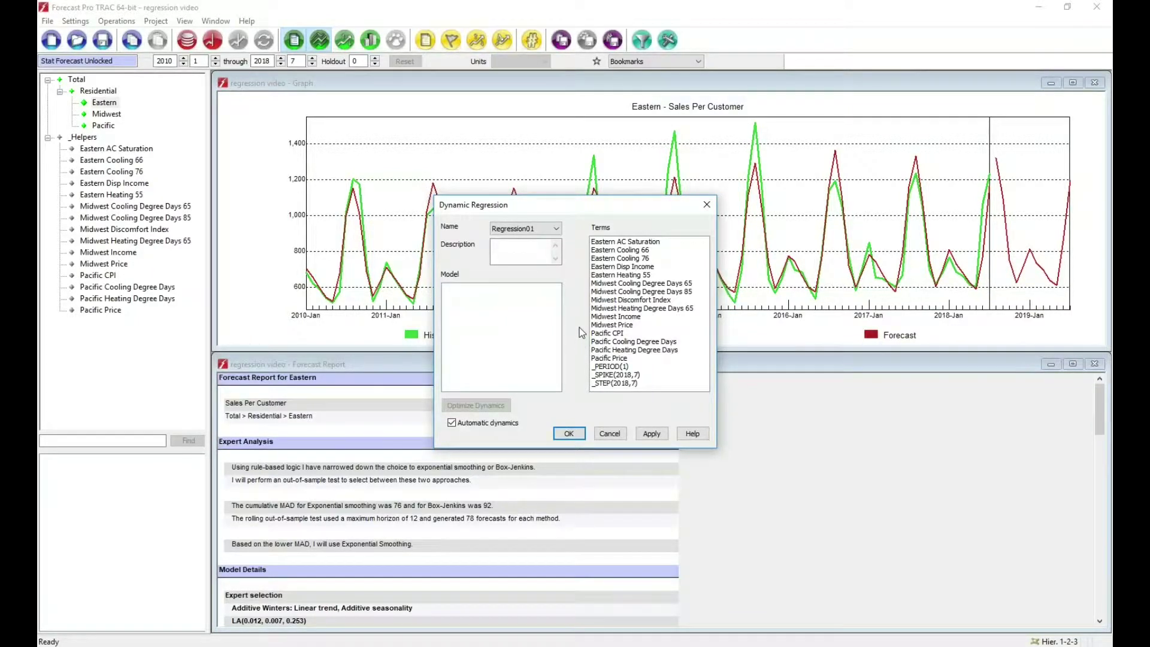
{"action": "double_click", "coordinate": [633, 251]}
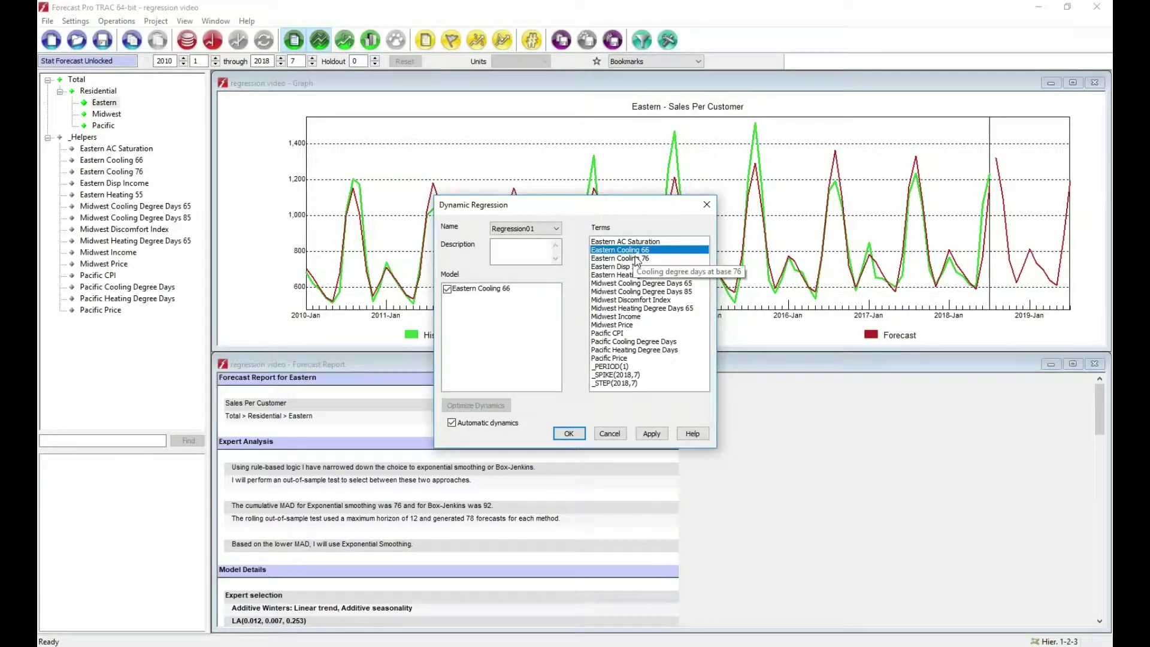
{"action": "double_click", "coordinate": [636, 259]}
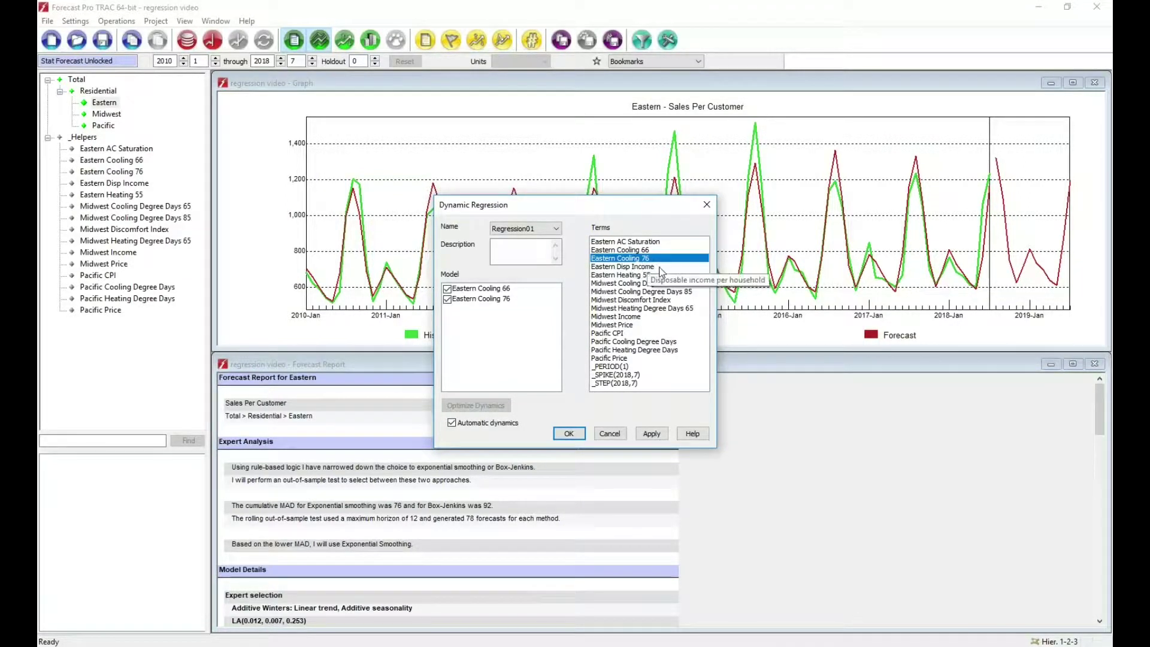
{"action": "double_click", "coordinate": [623, 275]}
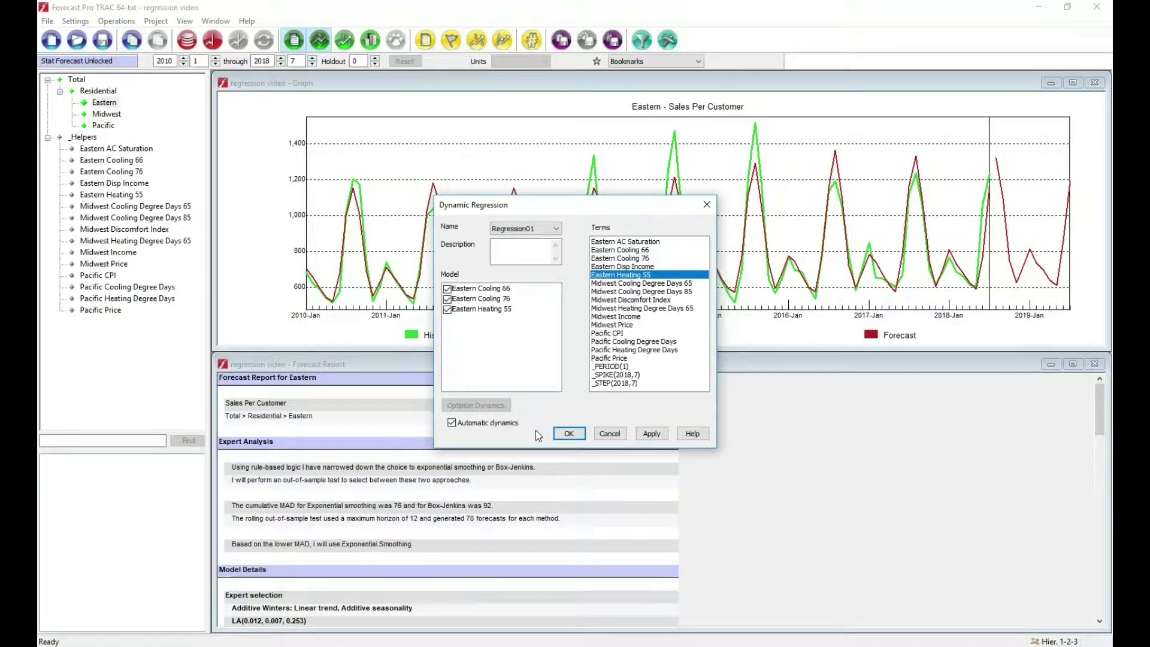
{"action": "left_click", "coordinate": [568, 434]}
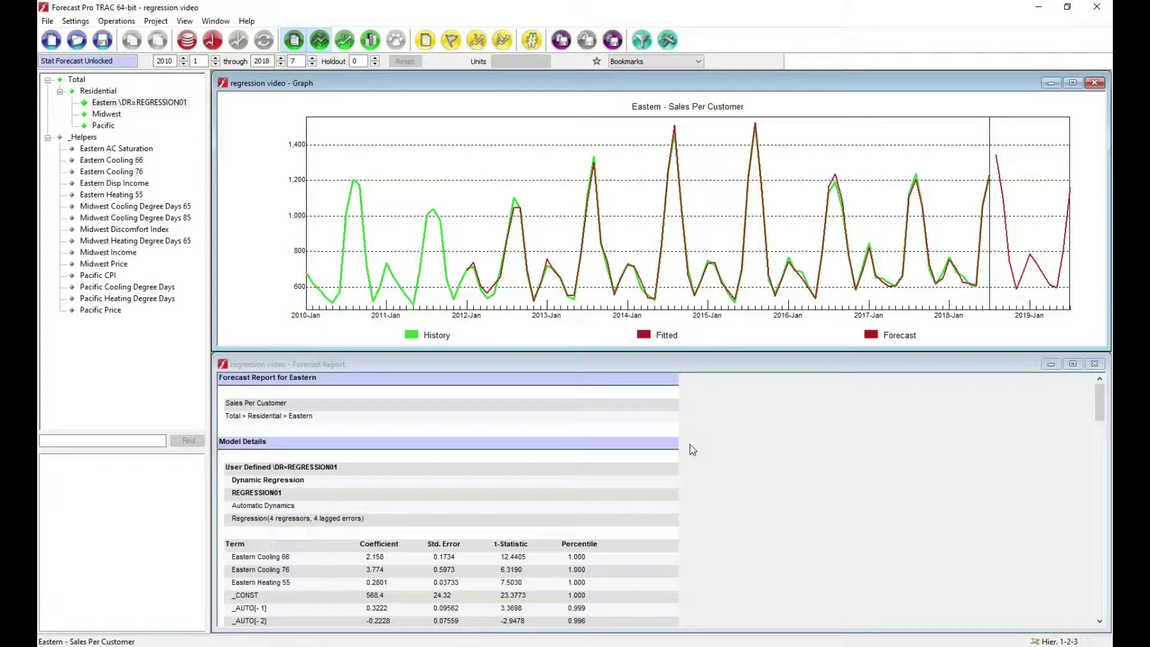
Scroll the Eastern report to the REGRESSION01 coefficients and within-sample statistics (adjusted R-square 0.99).
{"action": "scroll", "coordinate": [689, 445], "scroll_direction": "down", "scroll_amount": 3}
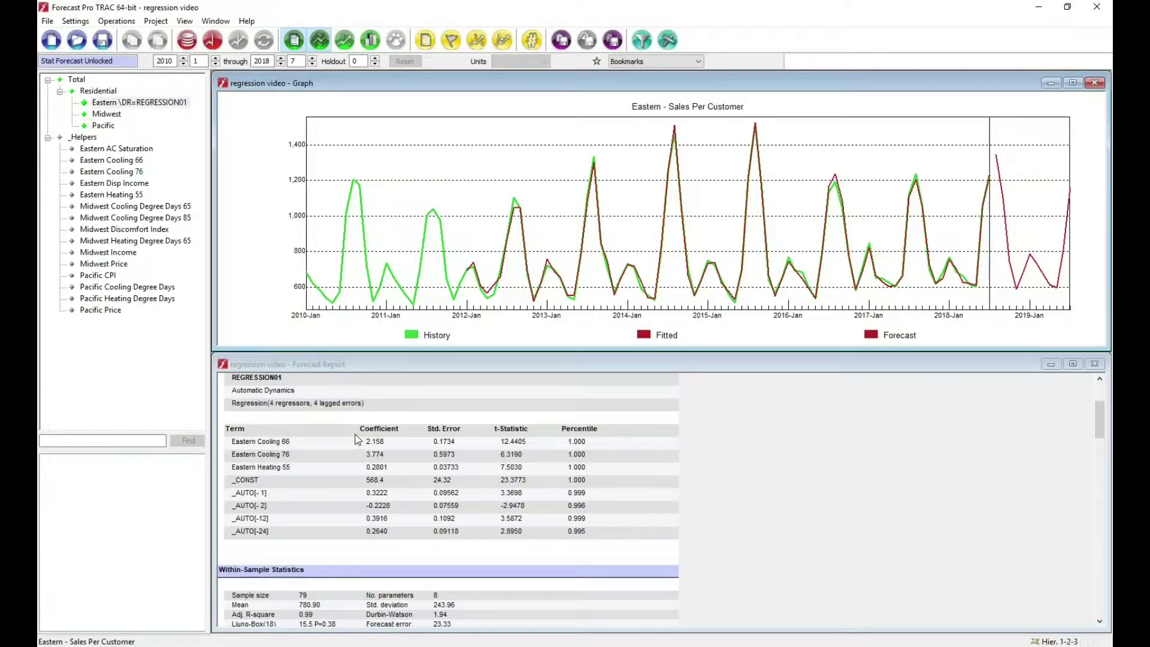
Apply the 'regression tile' bookmark layout and show fitted values on the Eastern graph.
{"action": "left_click", "coordinate": [638, 64]}
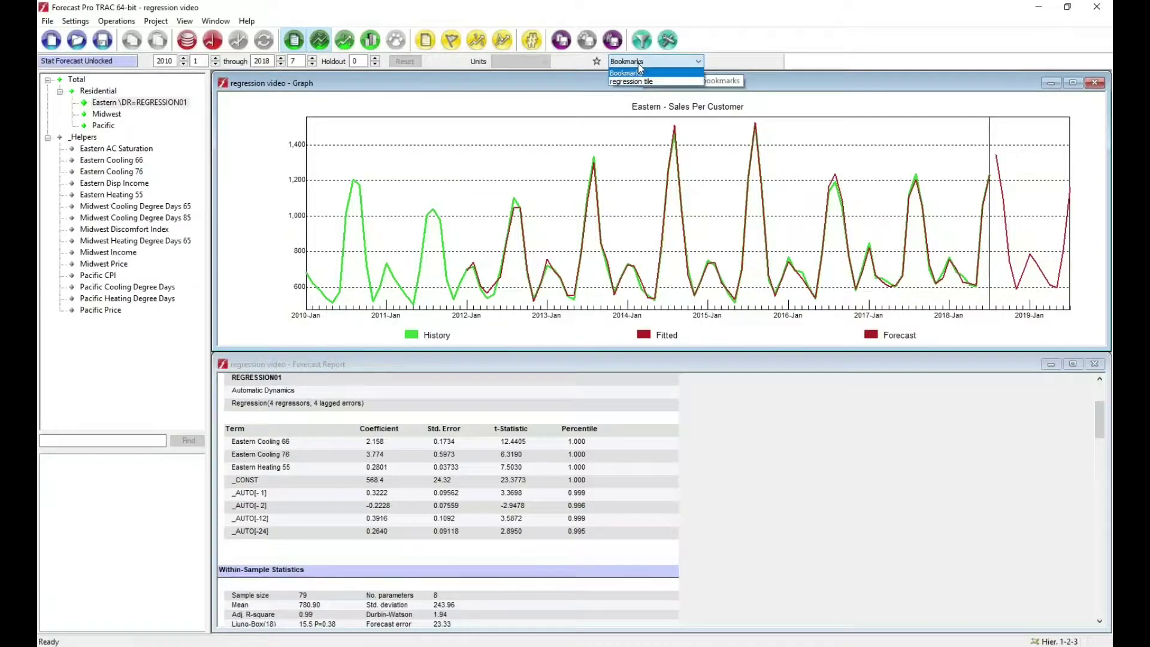
{"action": "left_click", "coordinate": [647, 81]}
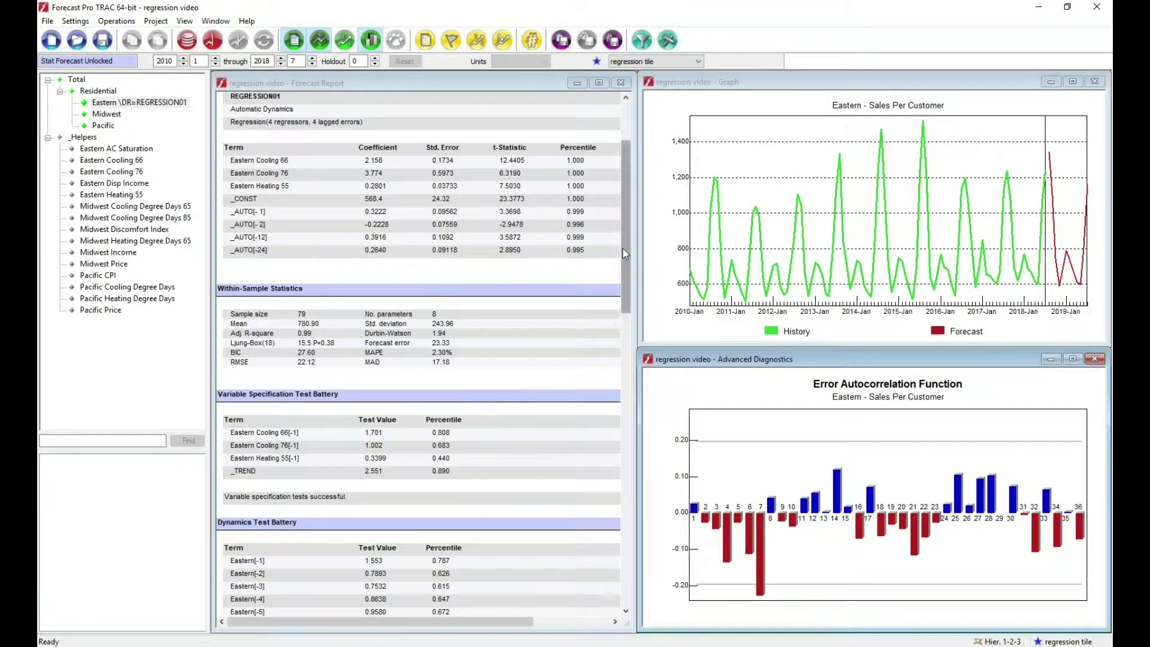
{"action": "left_click_drag", "start_coordinate": [623, 247], "coordinate": [629, 216]}
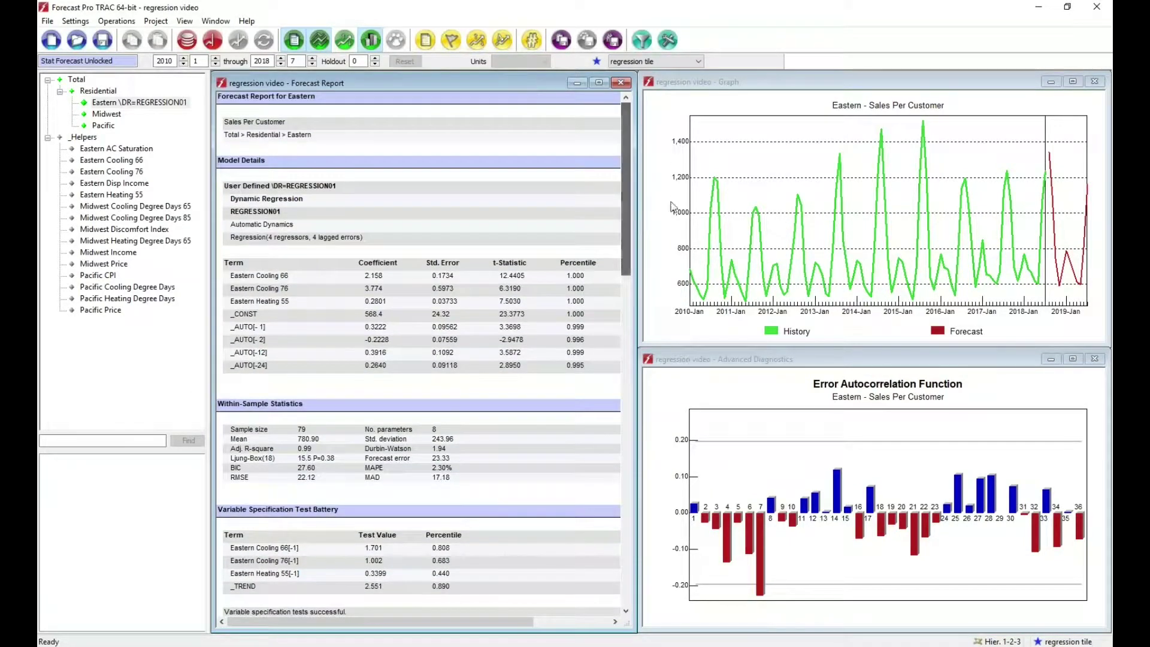
{"action": "right_click", "coordinate": [768, 159]}
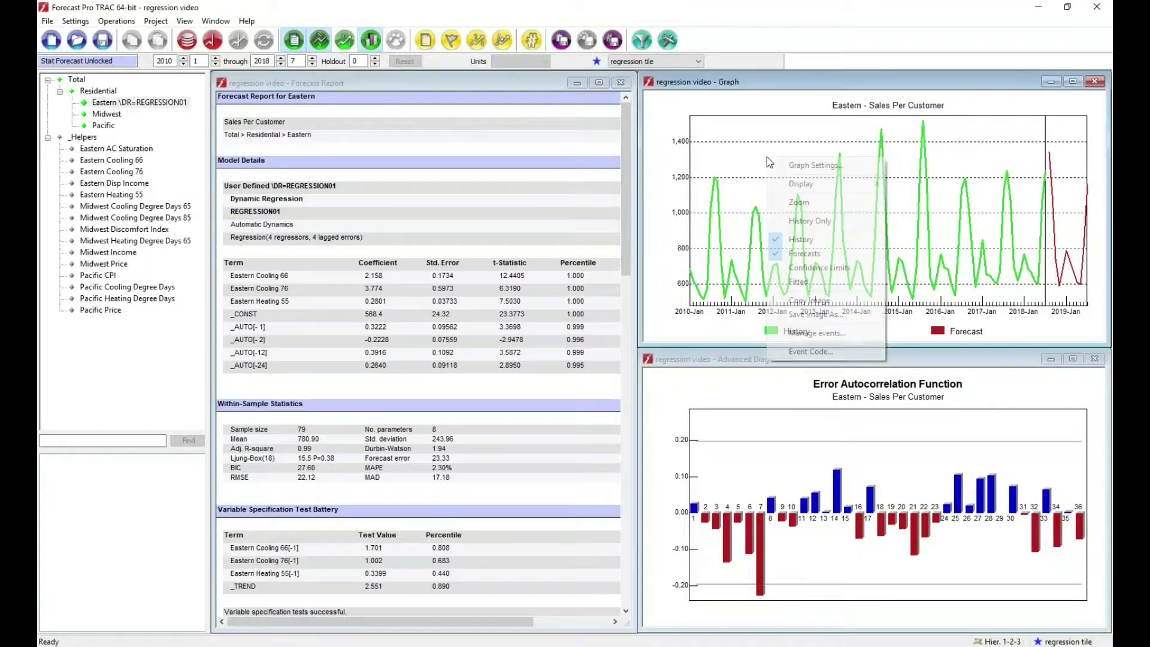
{"action": "left_click", "coordinate": [786, 281]}
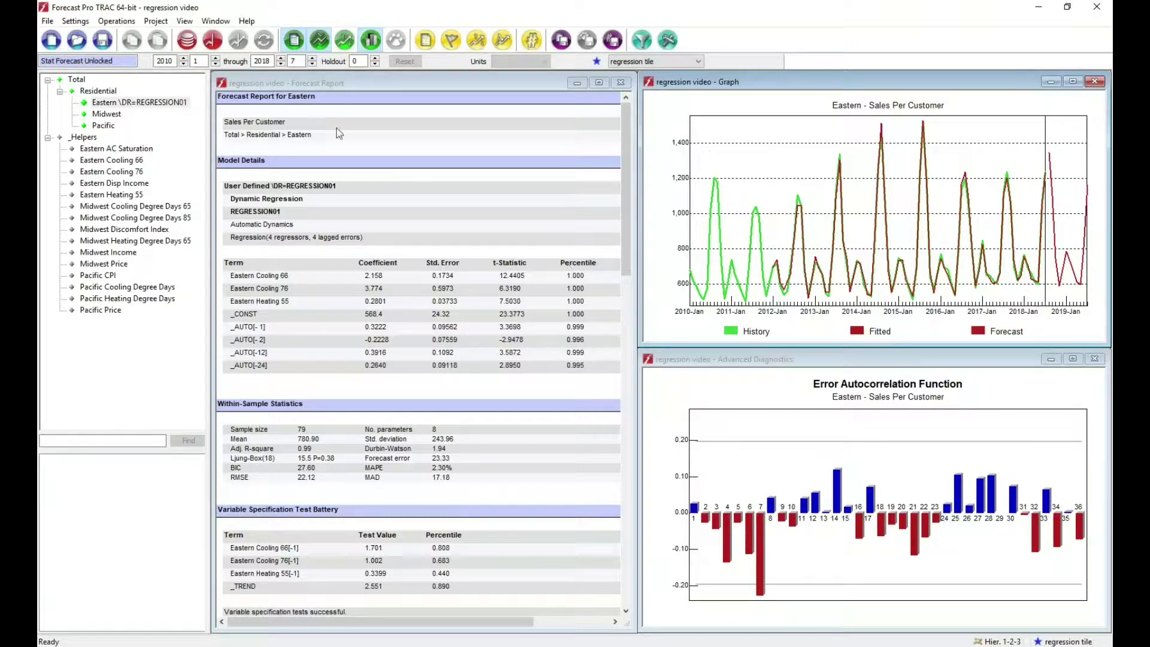
Start a new dynamic regression for Pacific with cooling and heating degree days, CPI and Price.
{"action": "left_click", "coordinate": [103, 126]}
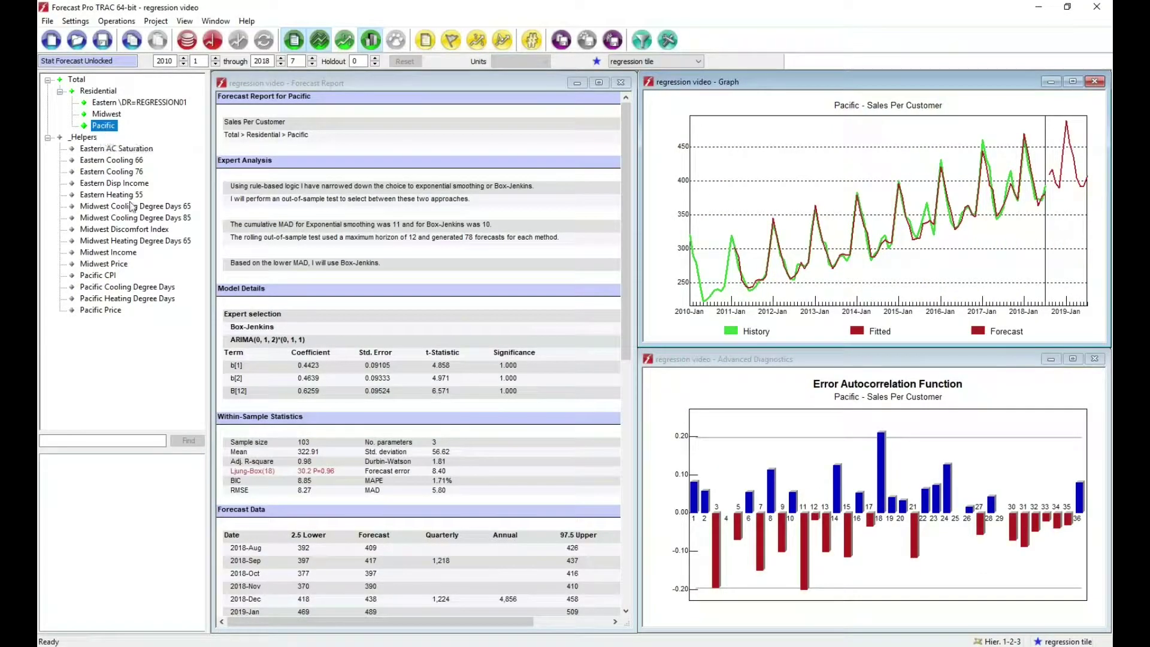
{"action": "right_click", "coordinate": [111, 130]}
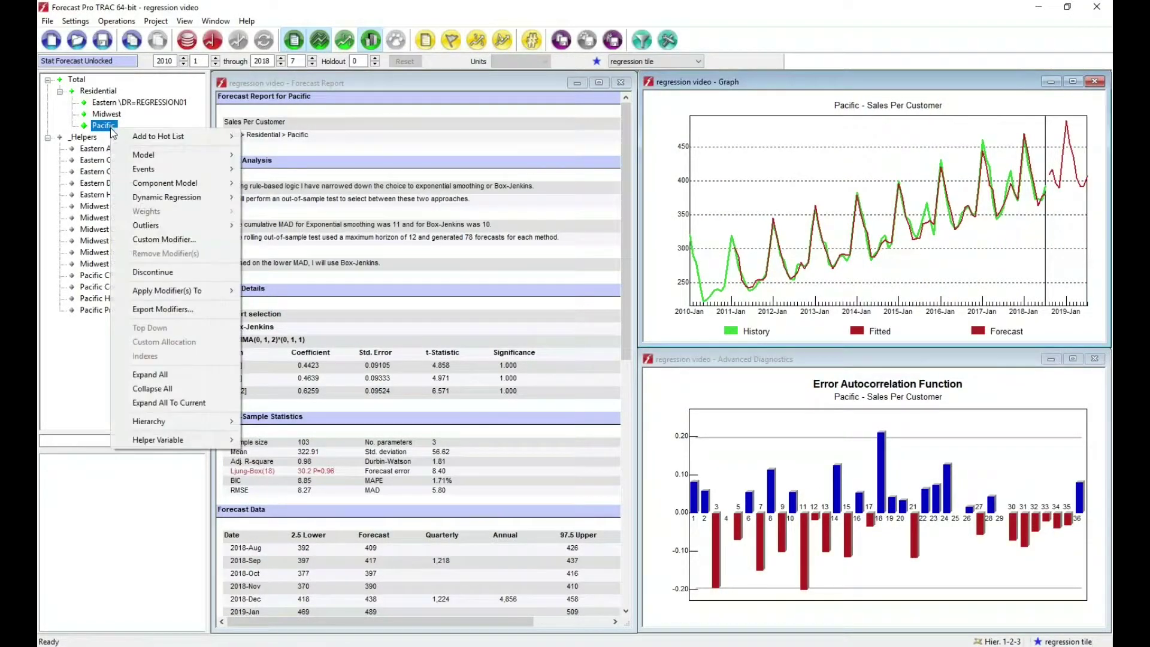
{"action": "mouse_move", "coordinate": [185, 199]}
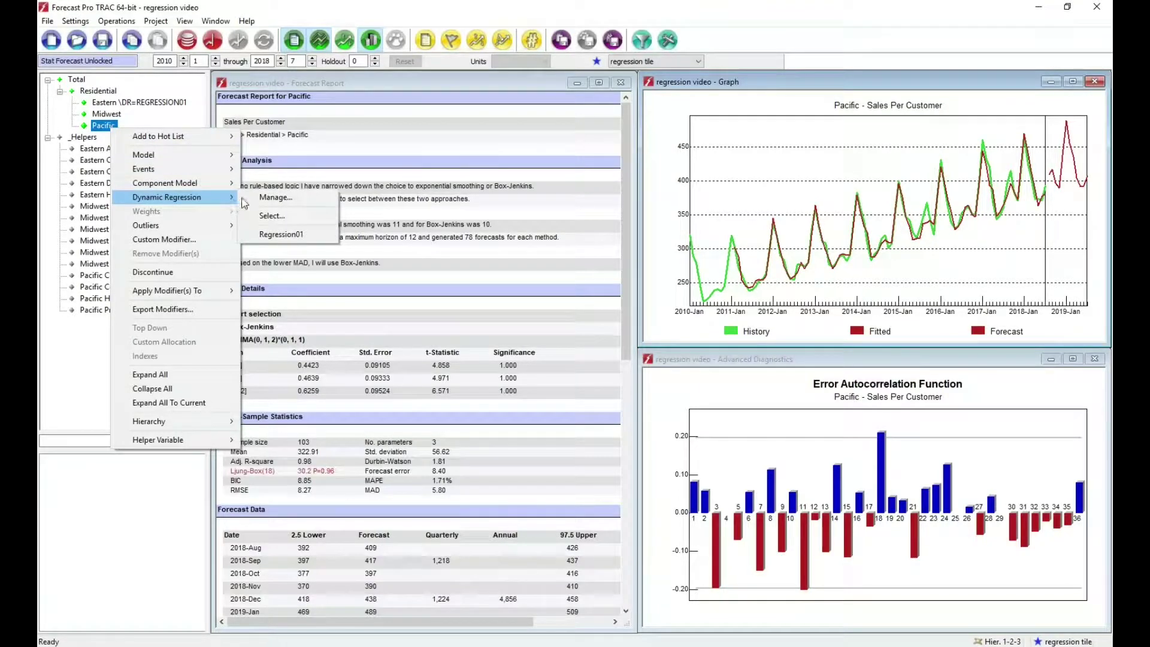
{"action": "left_click", "coordinate": [271, 198]}
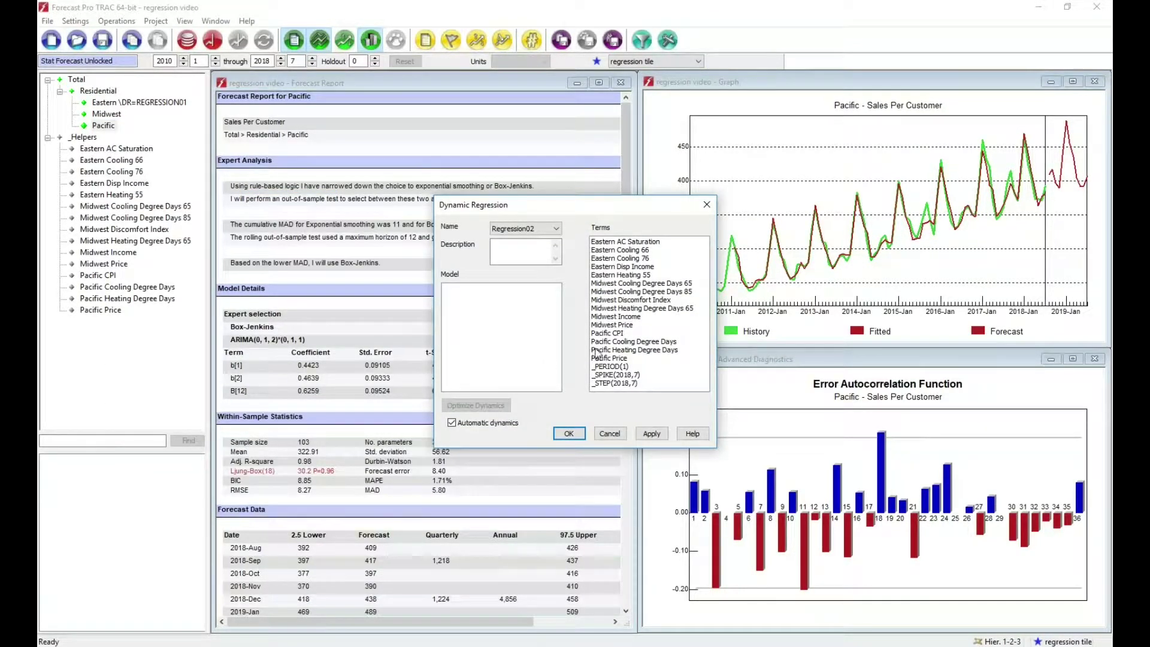
{"action": "double_click", "coordinate": [615, 342]}
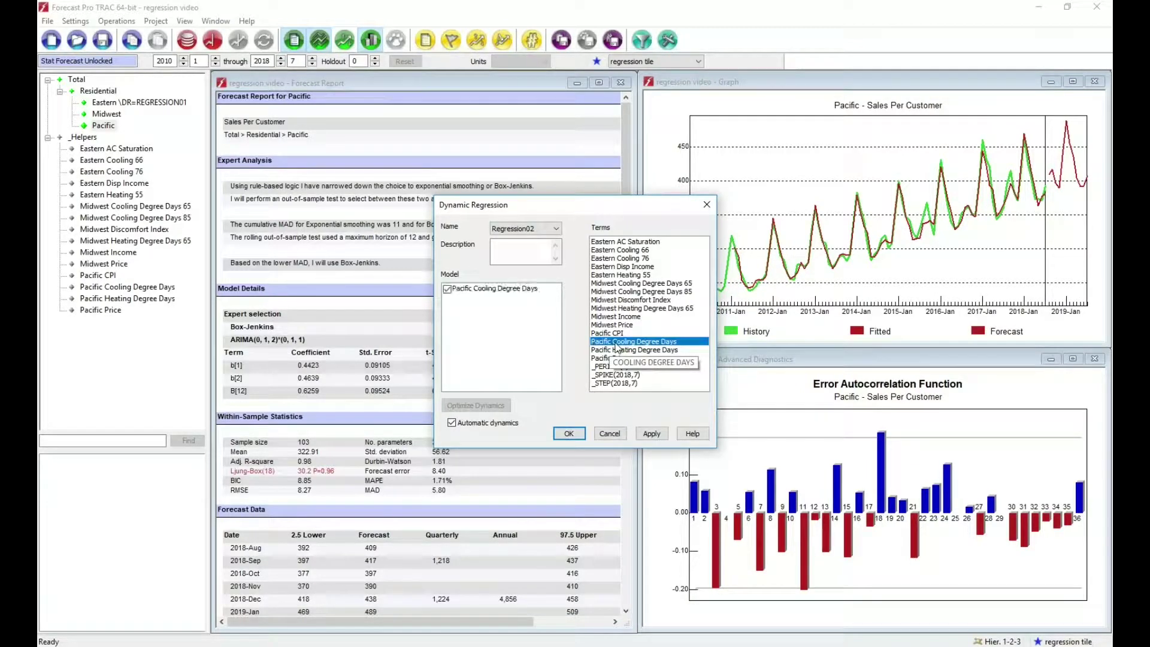
{"action": "double_click", "coordinate": [616, 350]}
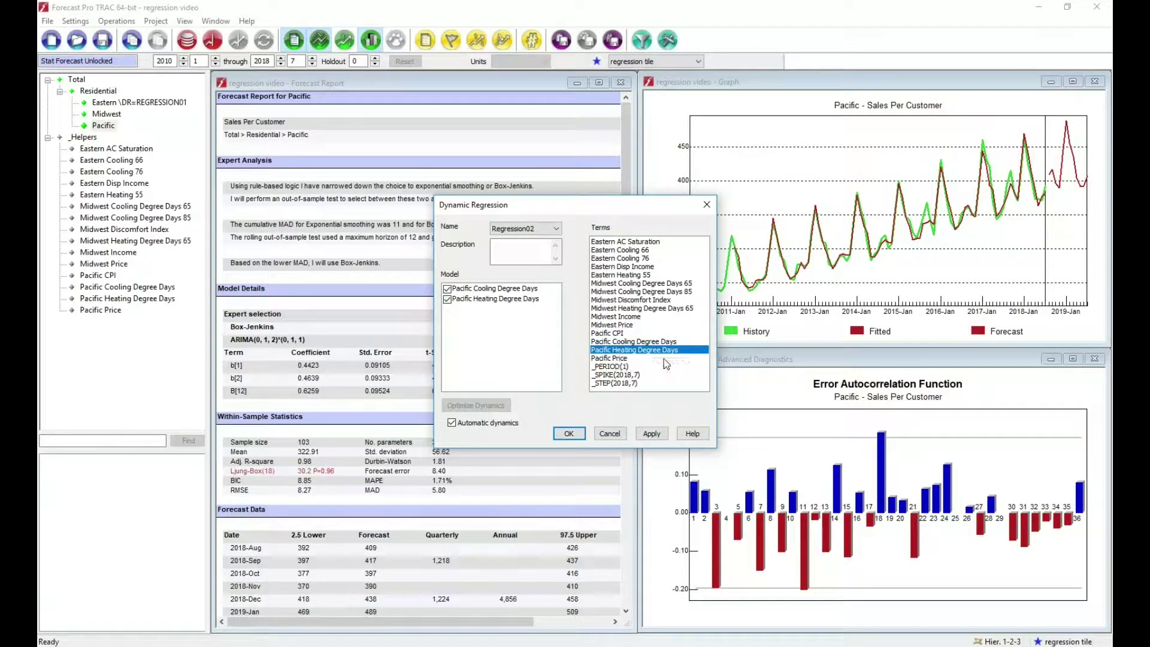
{"action": "double_click", "coordinate": [620, 335]}
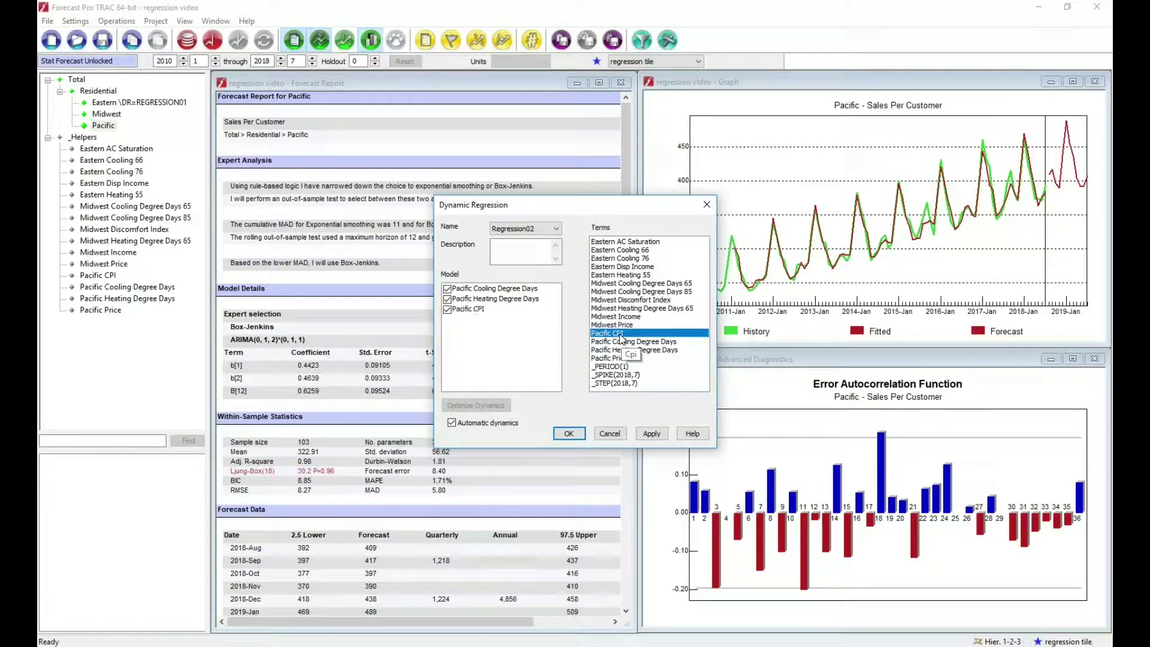
{"action": "double_click", "coordinate": [619, 359]}
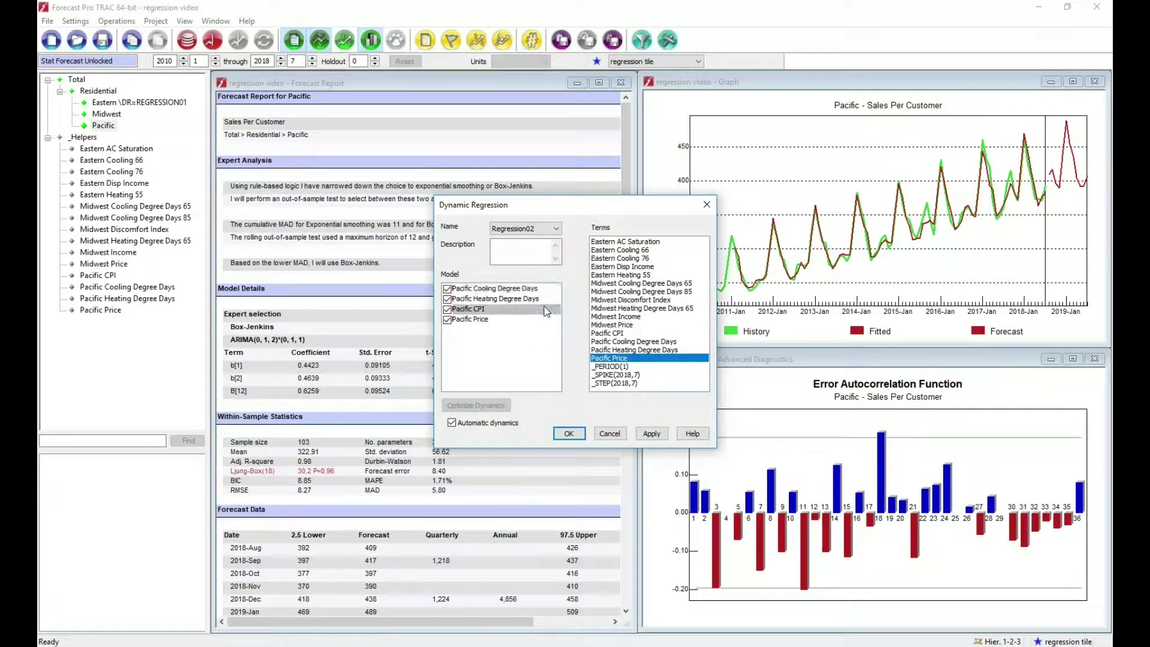
Drop Pacific CPI and Price, turn off automatic dynamics, and add the _CONST term.
{"action": "left_click", "coordinate": [447, 310]}
{"action": "left_click", "coordinate": [448, 321]}
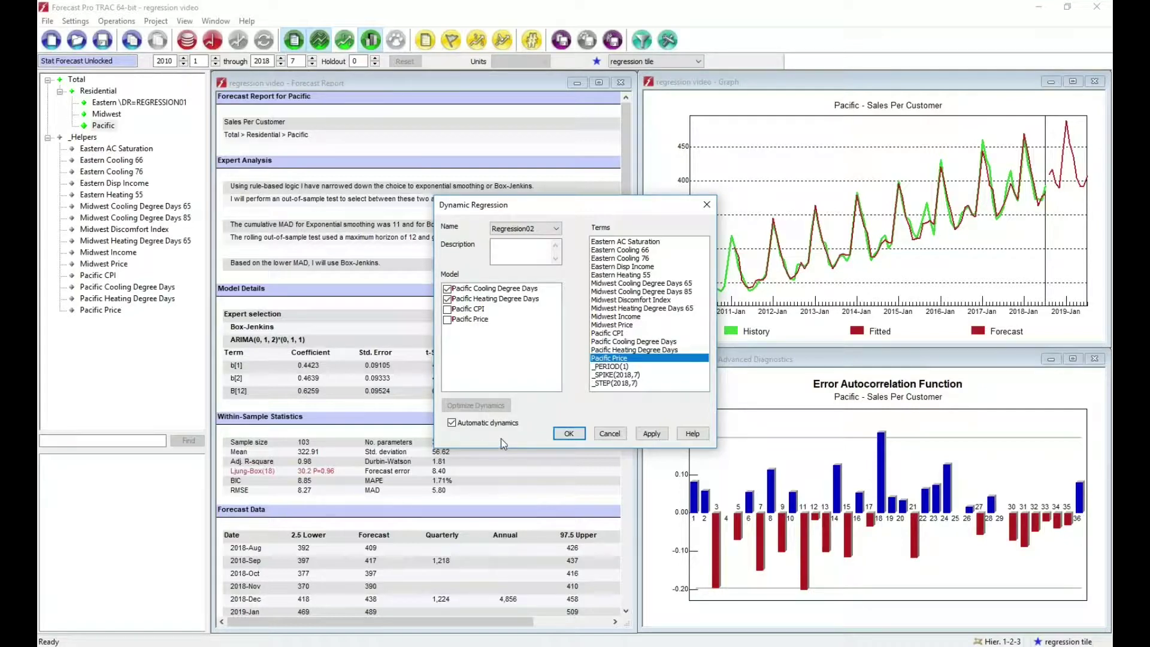
{"action": "left_click", "coordinate": [450, 423]}
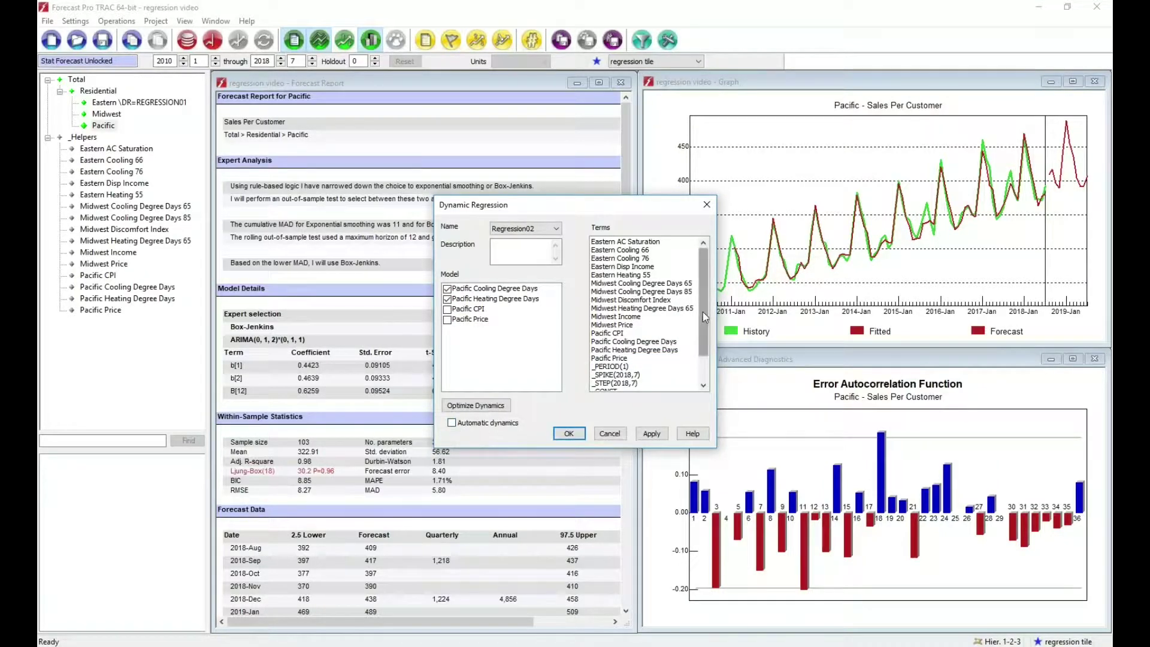
{"action": "left_click_drag", "start_coordinate": [703, 311], "coordinate": [700, 350]}
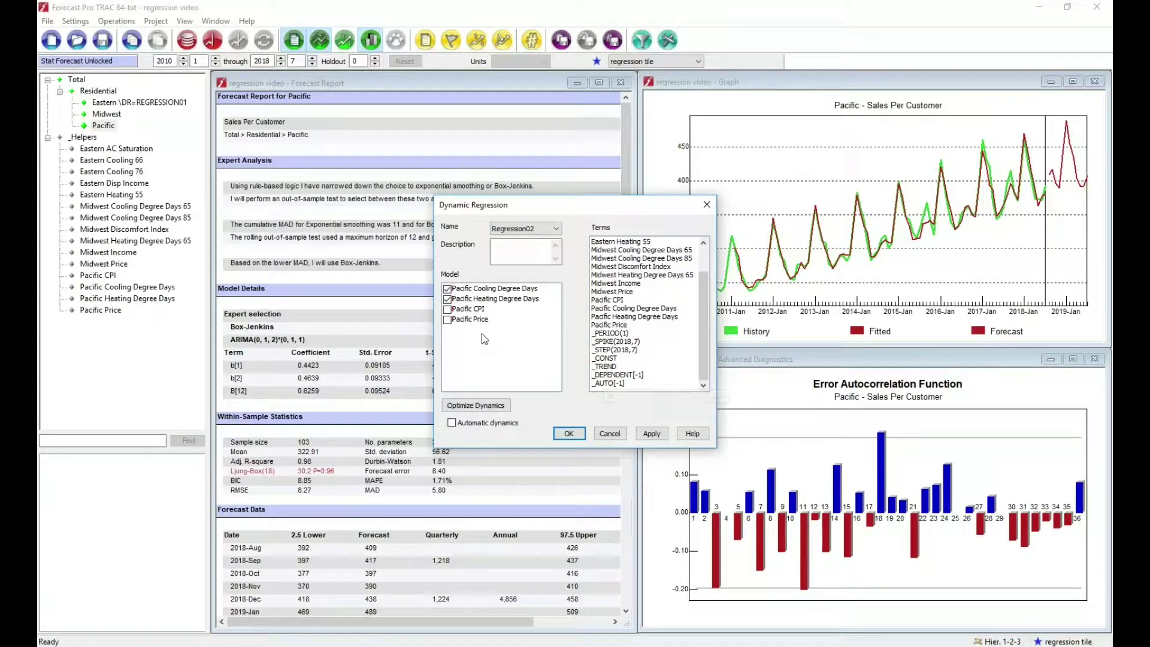
{"action": "double_click", "coordinate": [611, 358]}
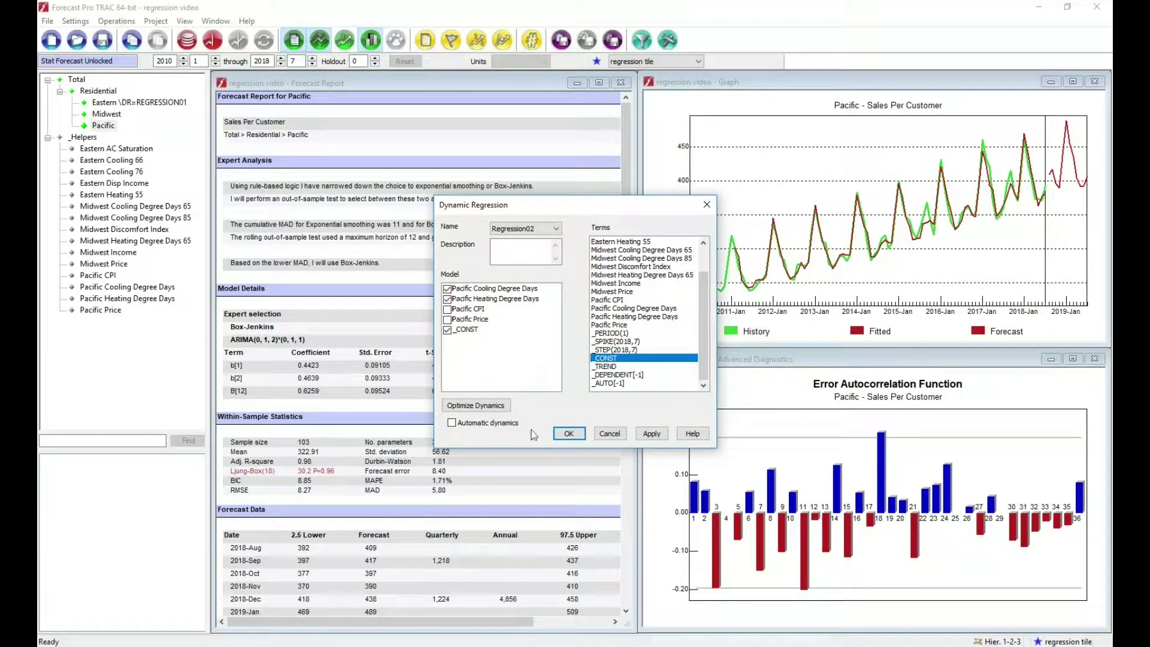
{"action": "left_click", "coordinate": [568, 433]}
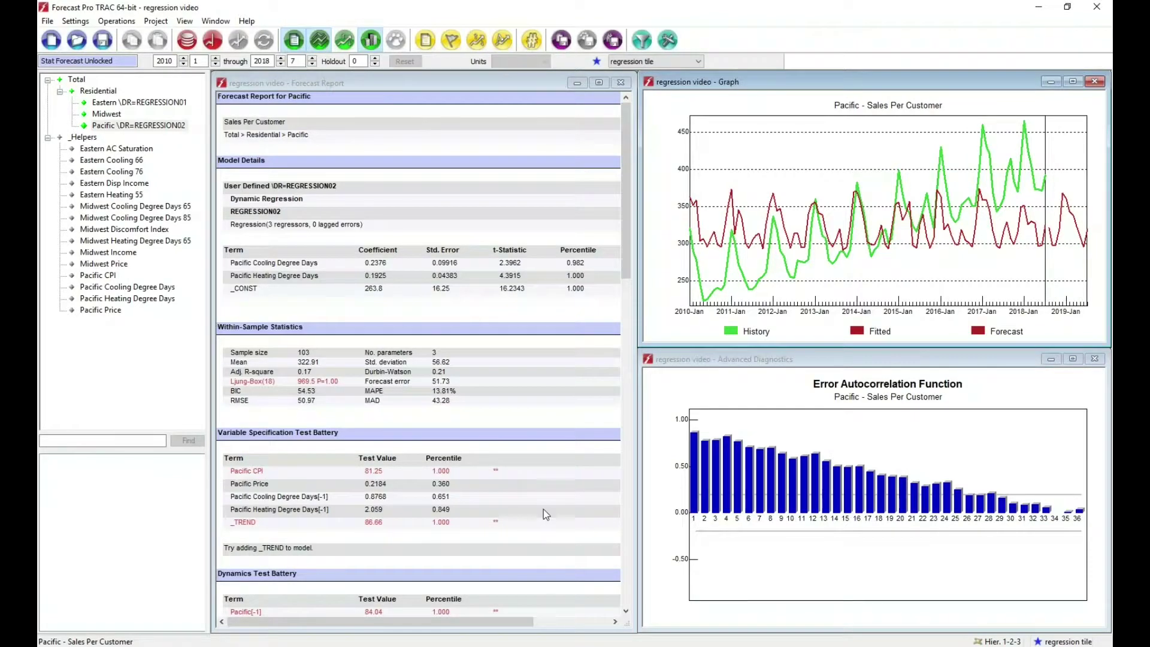
{"action": "scroll", "coordinate": [544, 509], "scroll_direction": "down", "scroll_amount": 6}
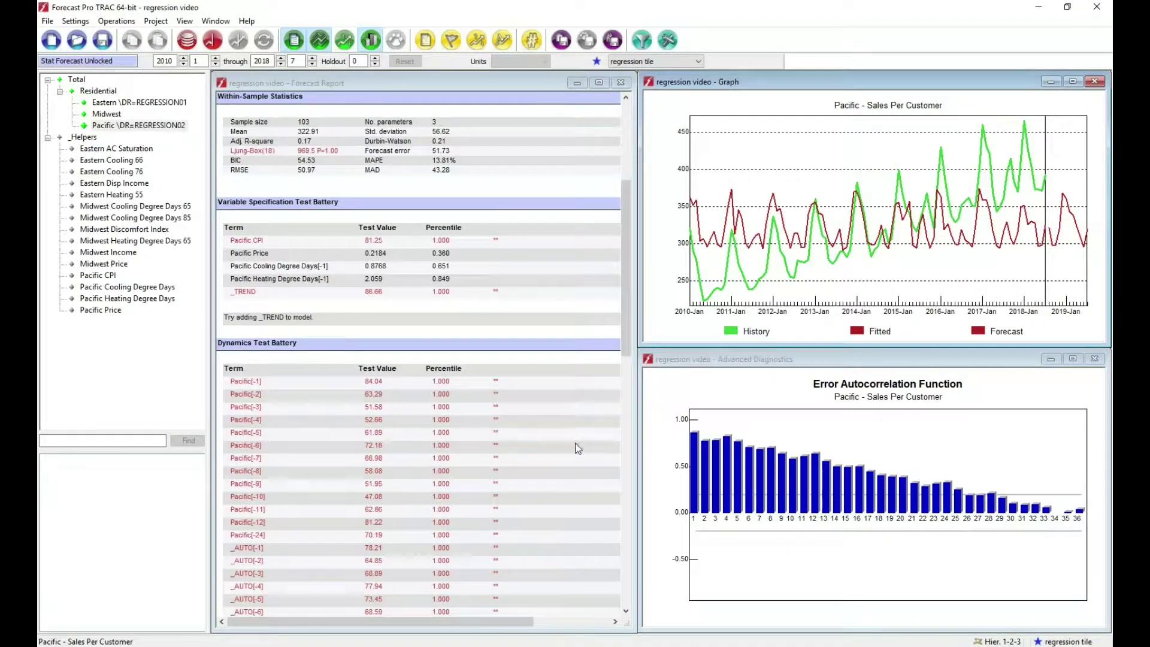
{"action": "scroll", "coordinate": [578, 448], "scroll_direction": "down", "scroll_amount": 5}
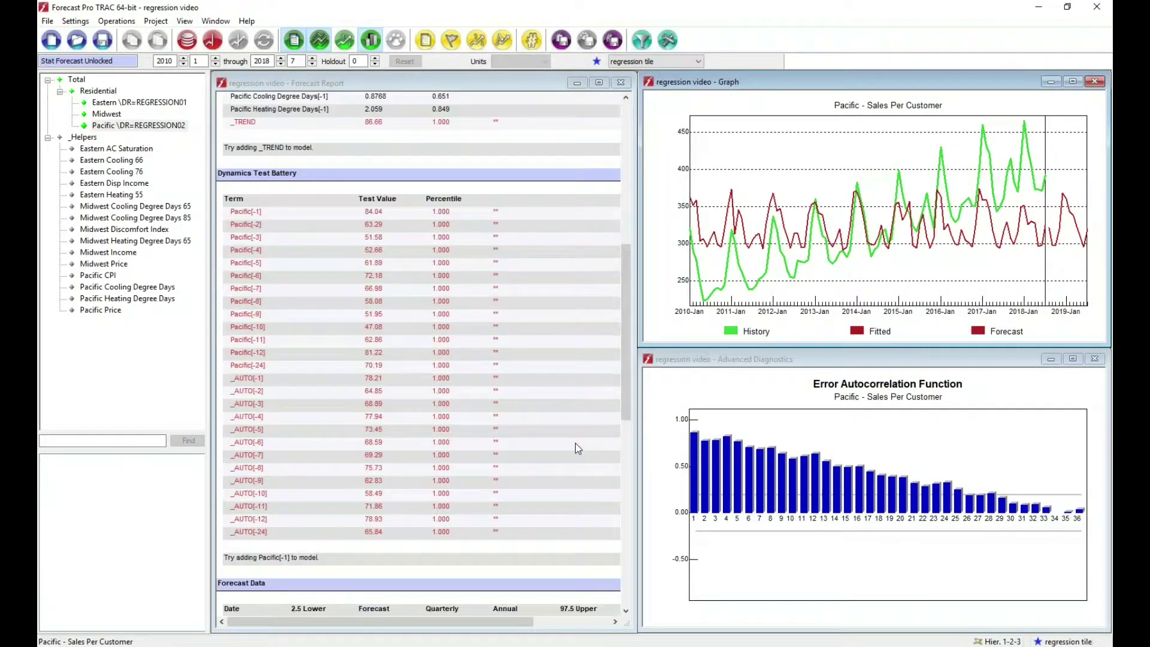
{"action": "scroll", "coordinate": [566, 454], "scroll_direction": "down", "scroll_amount": 1}
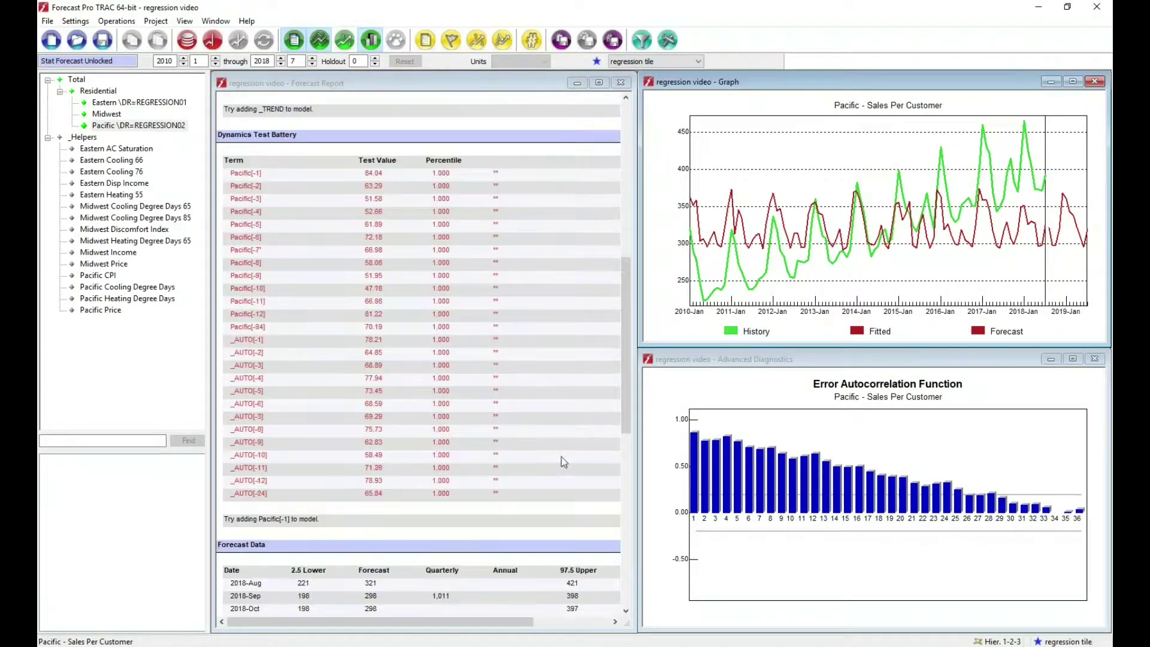
{"action": "left_click", "coordinate": [262, 525]}
Add the suggested Pacific[-1] lag to REGRESSION02 and review the refreshed report (adjusted R-square 0.88).
{"action": "right_click", "coordinate": [262, 525]}
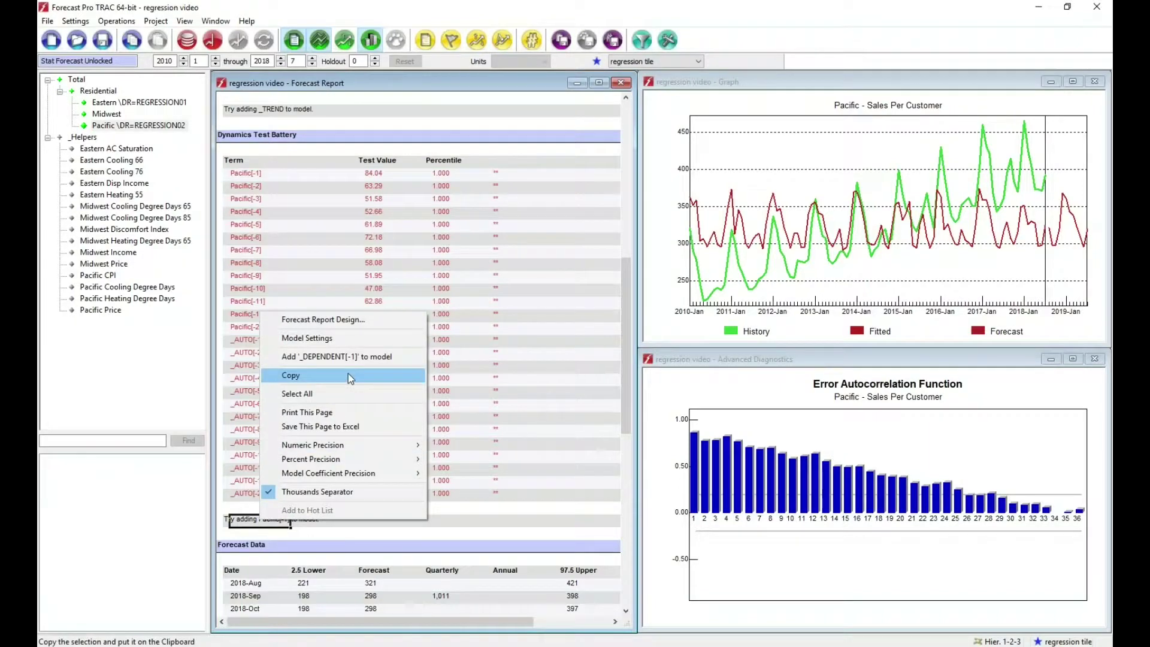
{"action": "left_click", "coordinate": [345, 356]}
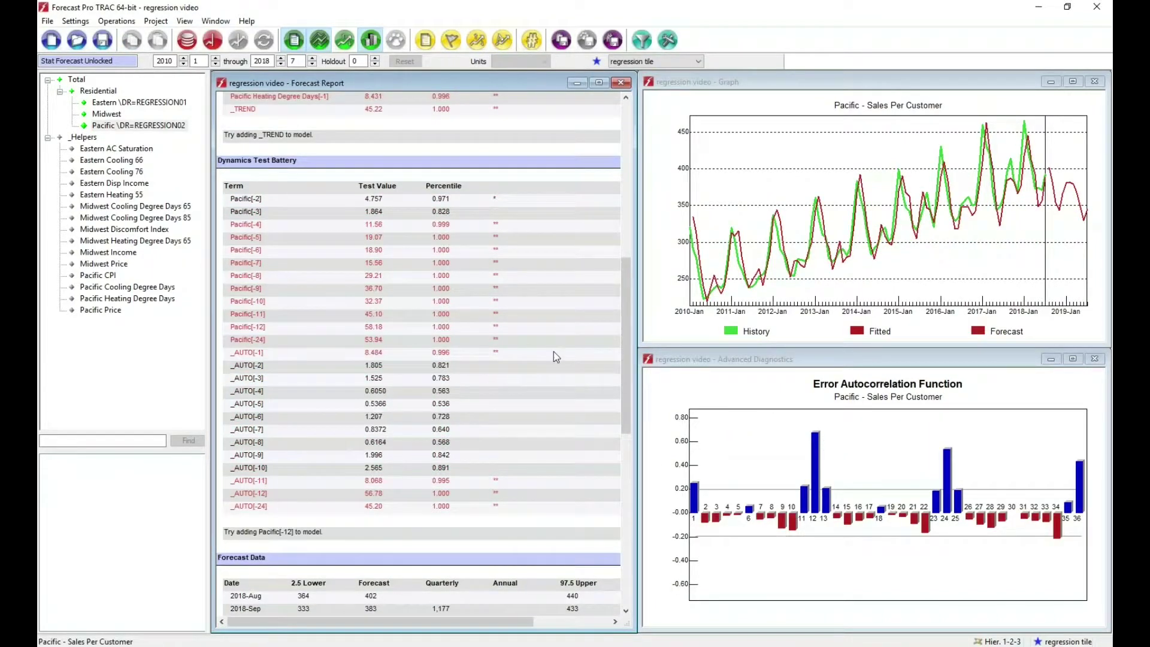
{"action": "scroll", "coordinate": [553, 351], "scroll_direction": "up", "scroll_amount": 8}
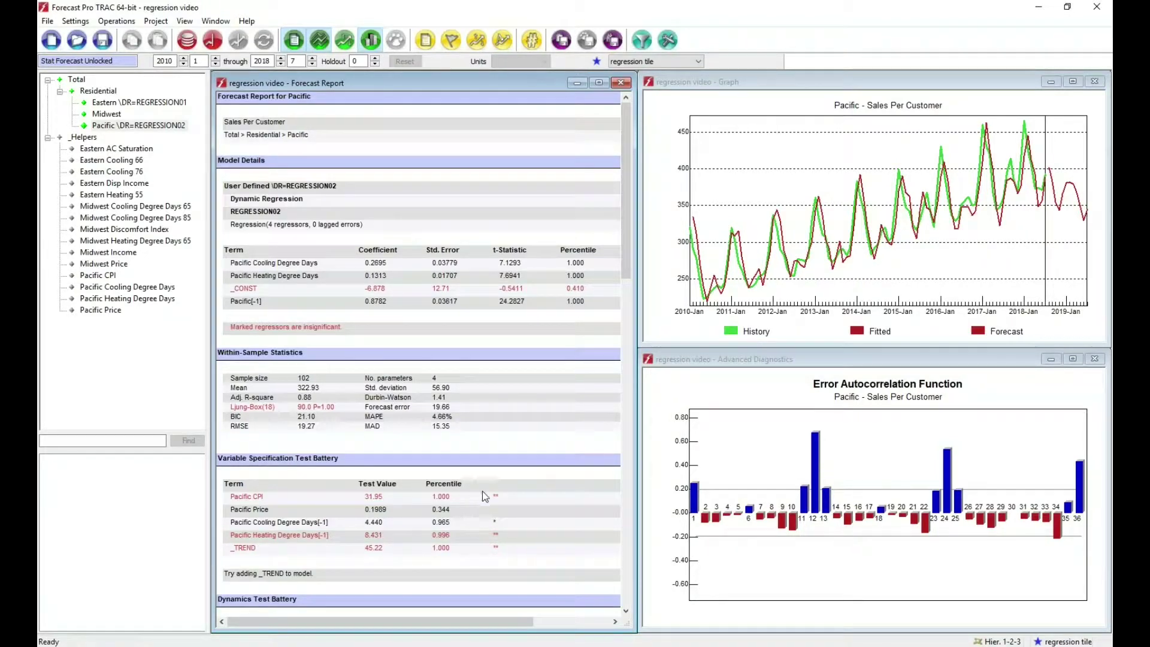
{"action": "scroll", "coordinate": [536, 527], "scroll_direction": "down", "scroll_amount": 10}
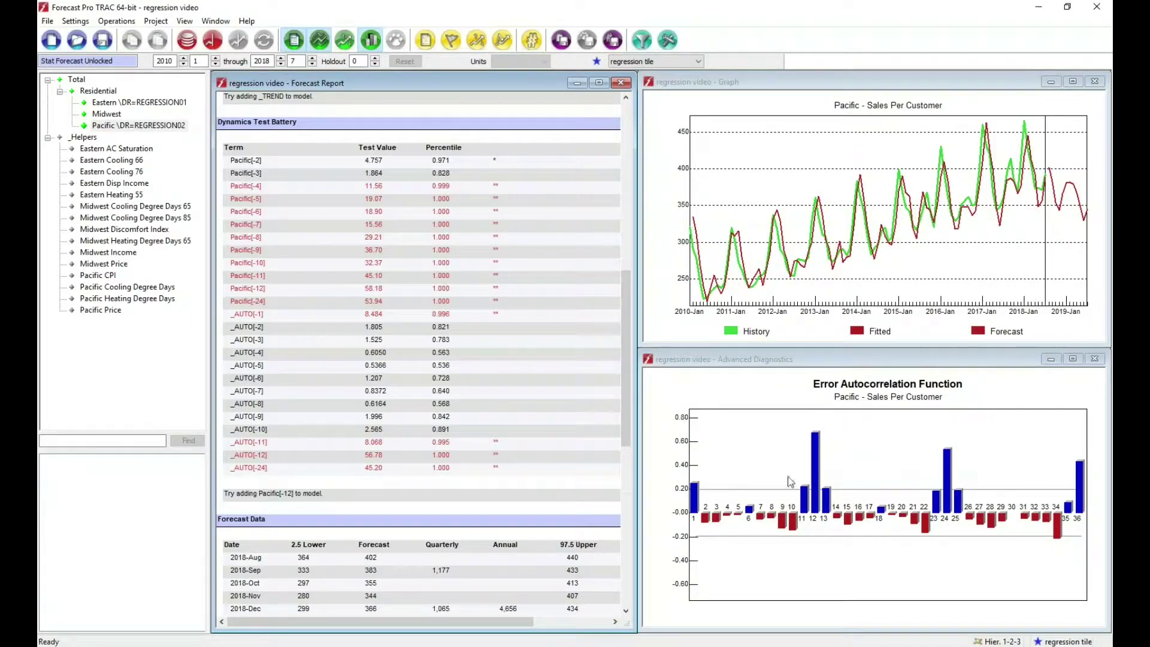
Add the suggested Pacific[-12] lag to REGRESSION02, reaching five regressors and adjusted R-square 0.96.
{"action": "left_click", "coordinate": [252, 499]}
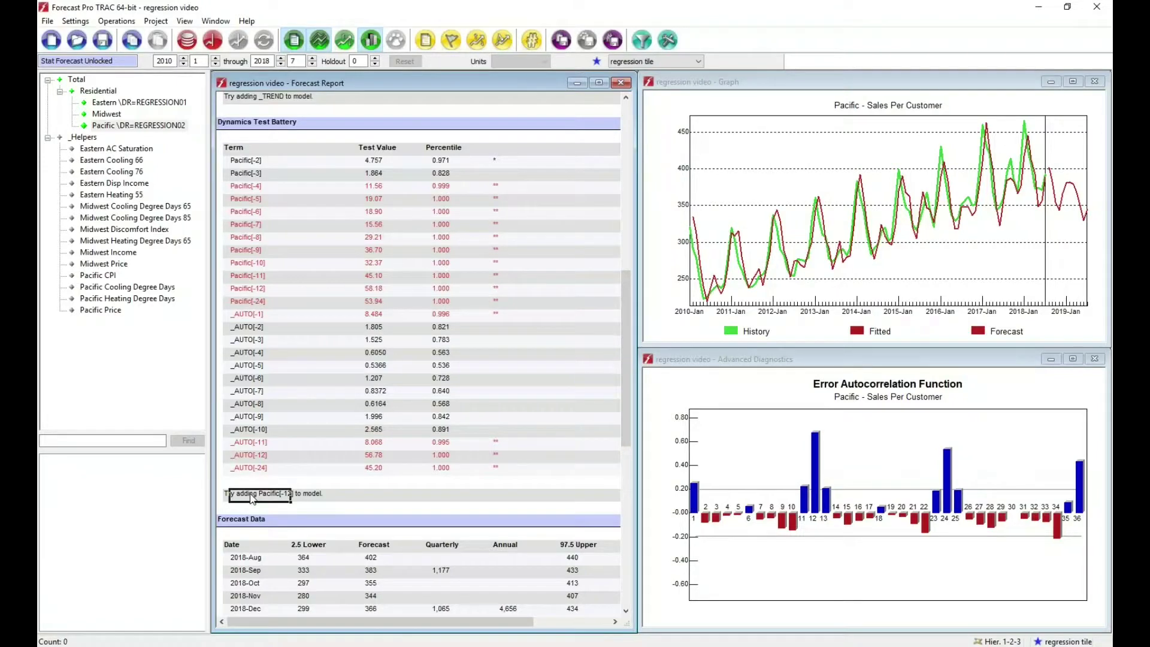
{"action": "right_click", "coordinate": [252, 498]}
{"action": "left_click", "coordinate": [336, 334]}
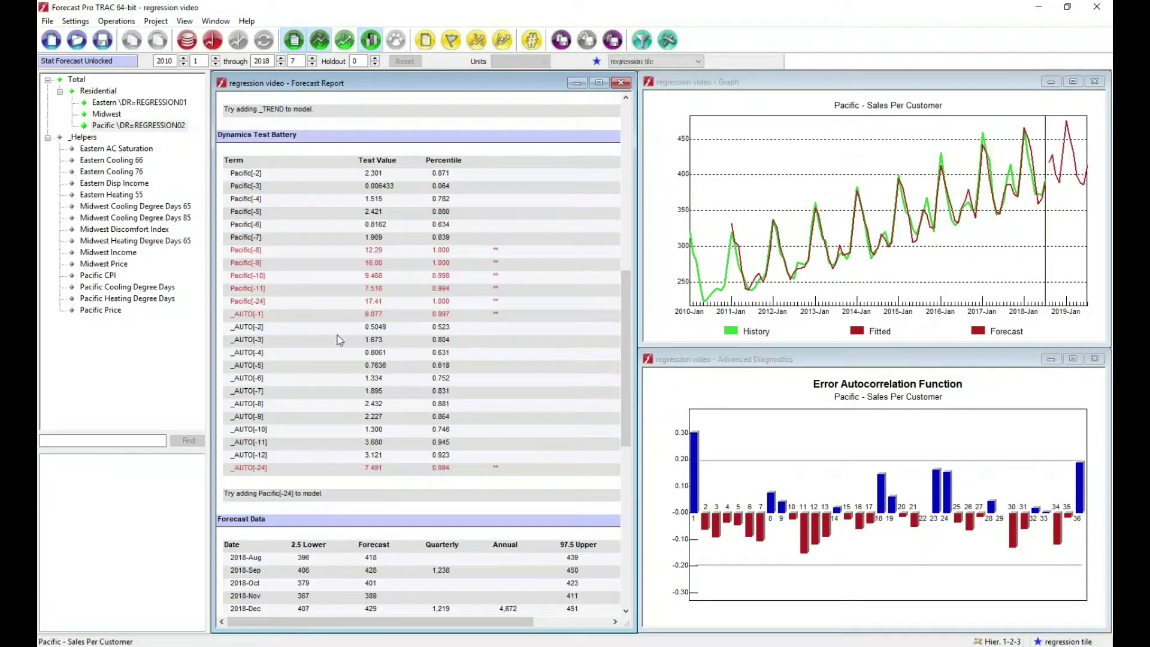
{"action": "scroll", "coordinate": [556, 353], "scroll_direction": "up", "scroll_amount": 1}
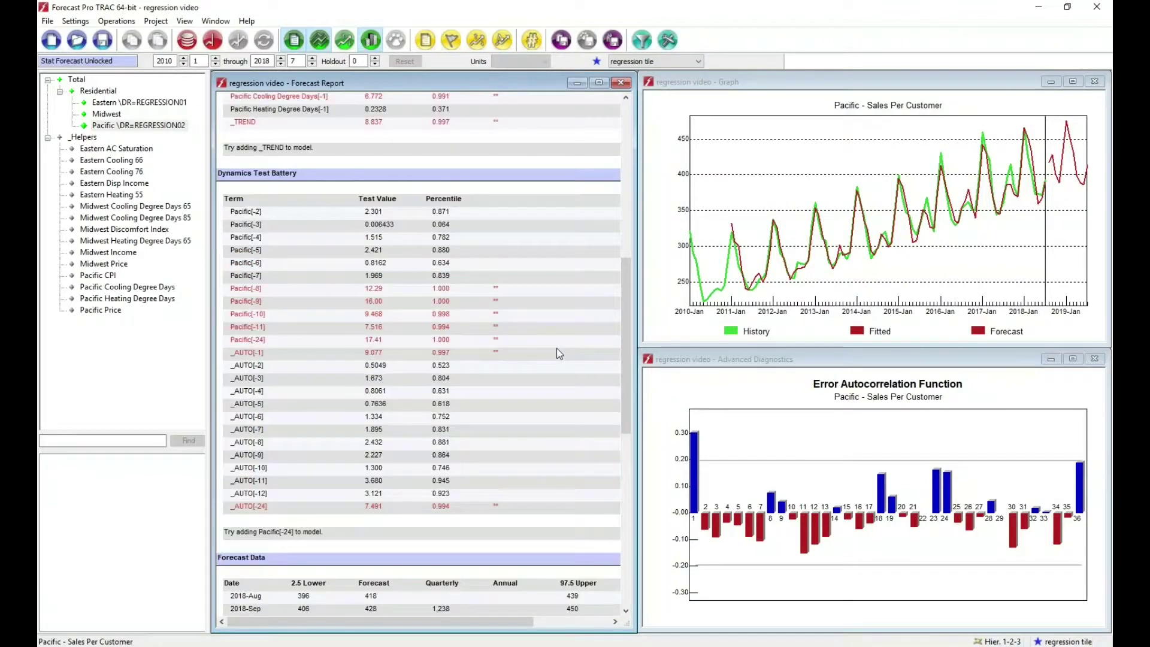
{"action": "scroll", "coordinate": [556, 354], "scroll_direction": "up", "scroll_amount": 10}
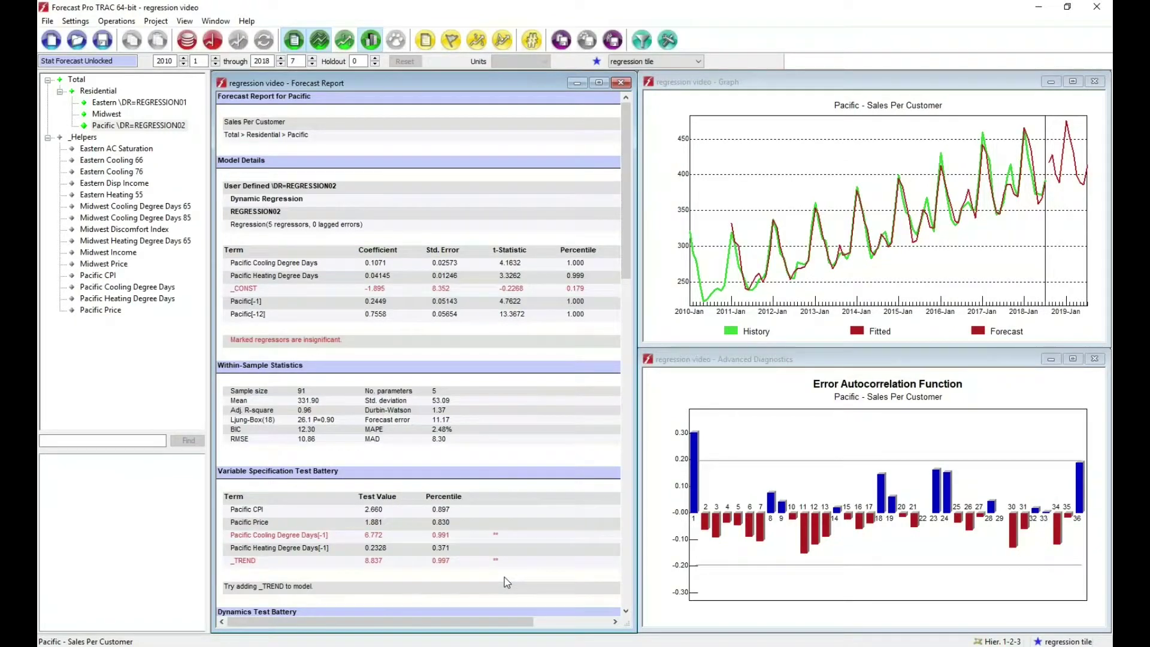
Create REGRESSION03 for Midwest from Cooling Degree Days 65 and 85 and Heating Degree Days 65.
{"action": "left_click", "coordinate": [108, 114]}
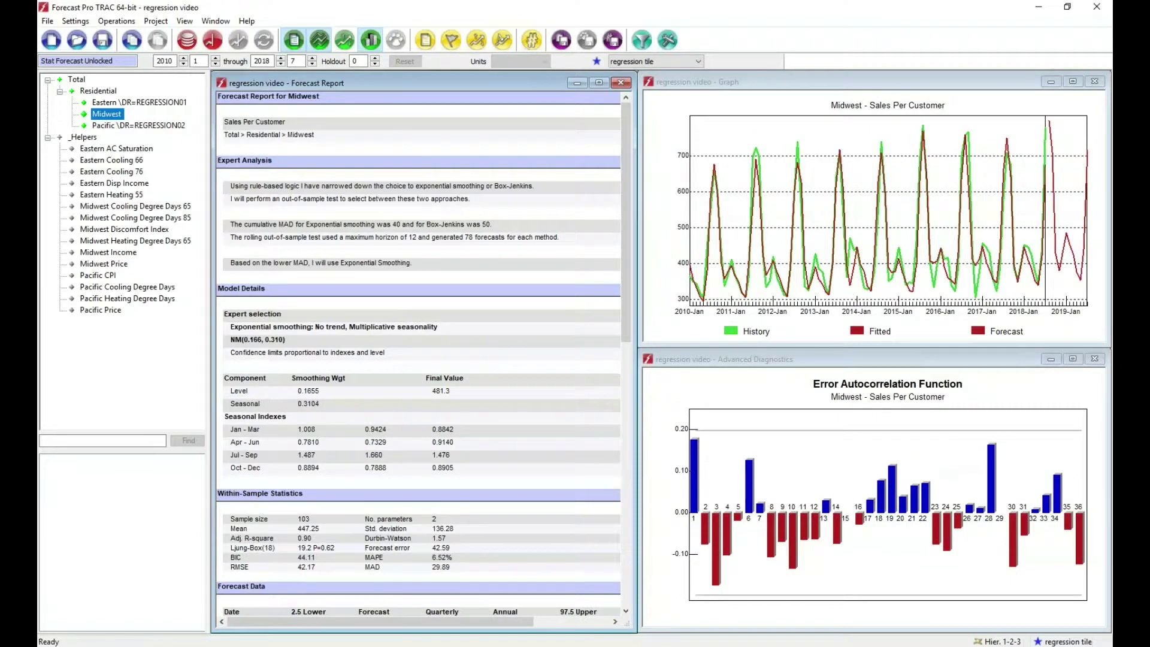
{"action": "right_click", "coordinate": [109, 115]}
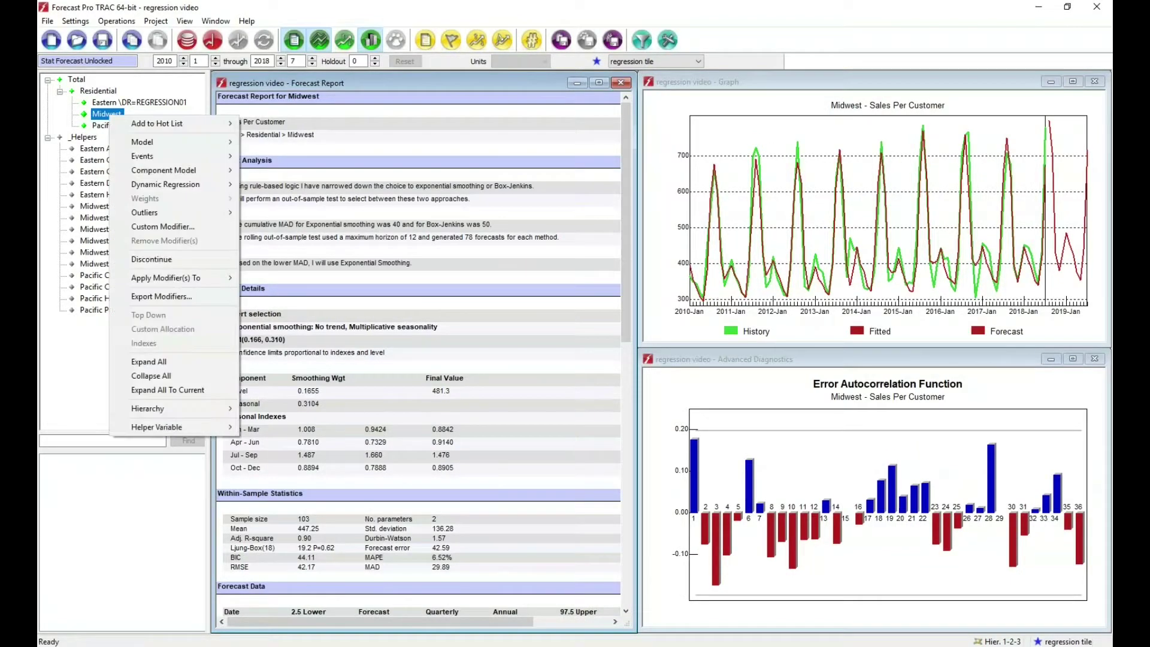
{"action": "mouse_move", "coordinate": [160, 188]}
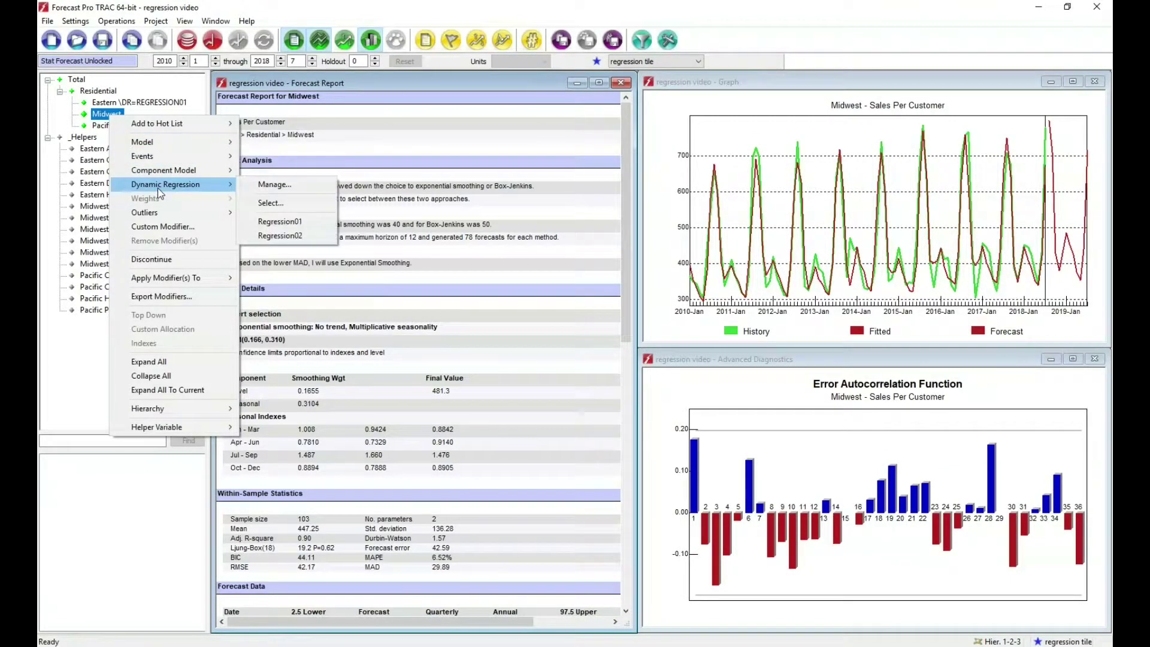
{"action": "left_click", "coordinate": [273, 185]}
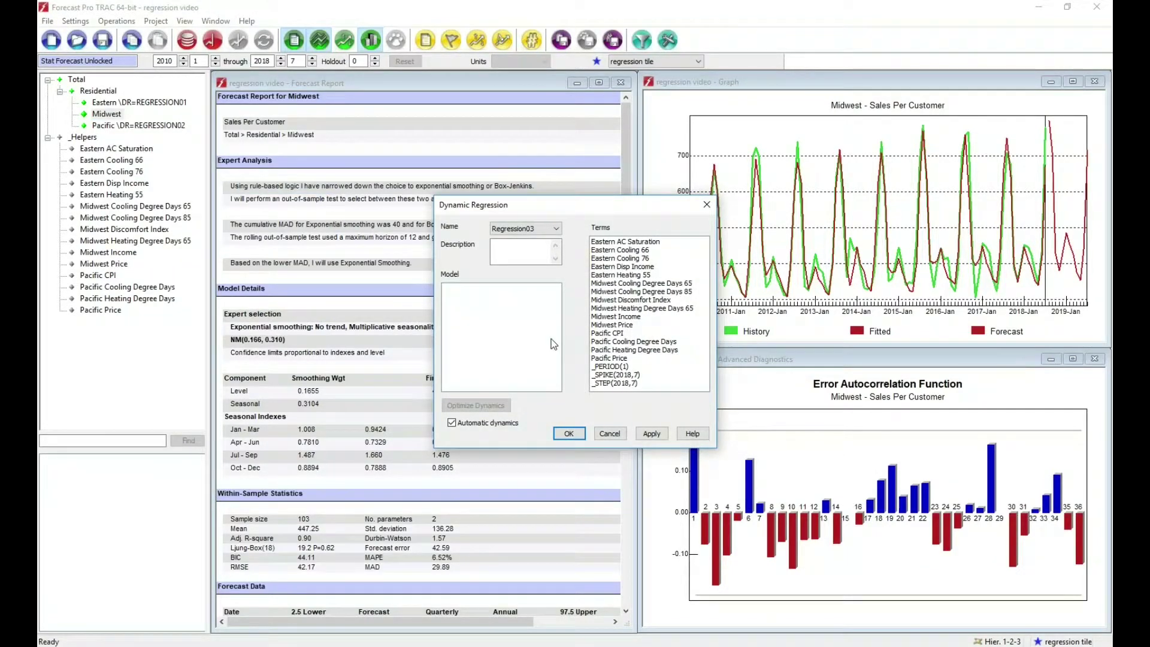
{"action": "double_click", "coordinate": [669, 283]}
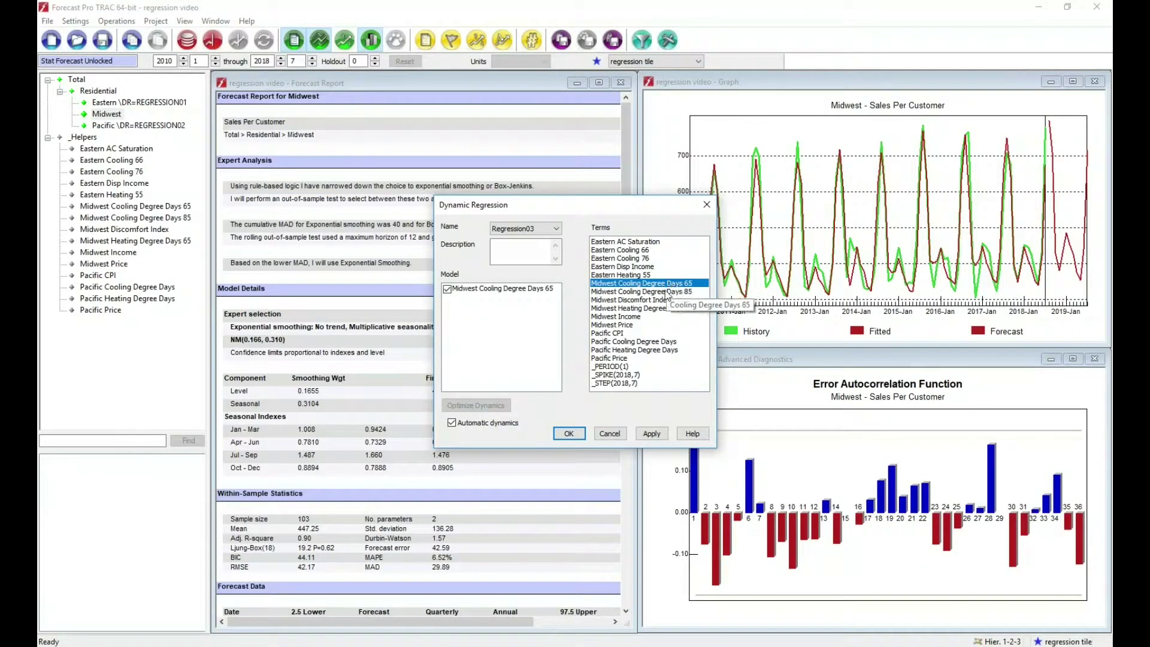
{"action": "double_click", "coordinate": [665, 292]}
{"action": "double_click", "coordinate": [661, 308]}
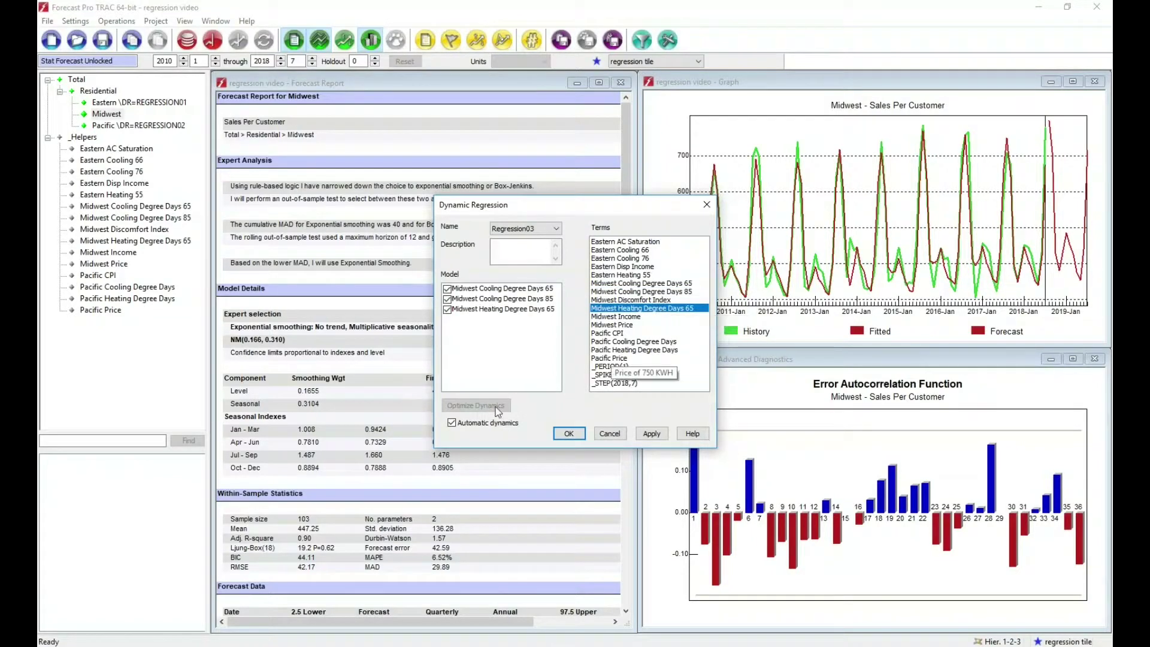
{"action": "left_click", "coordinate": [566, 435]}
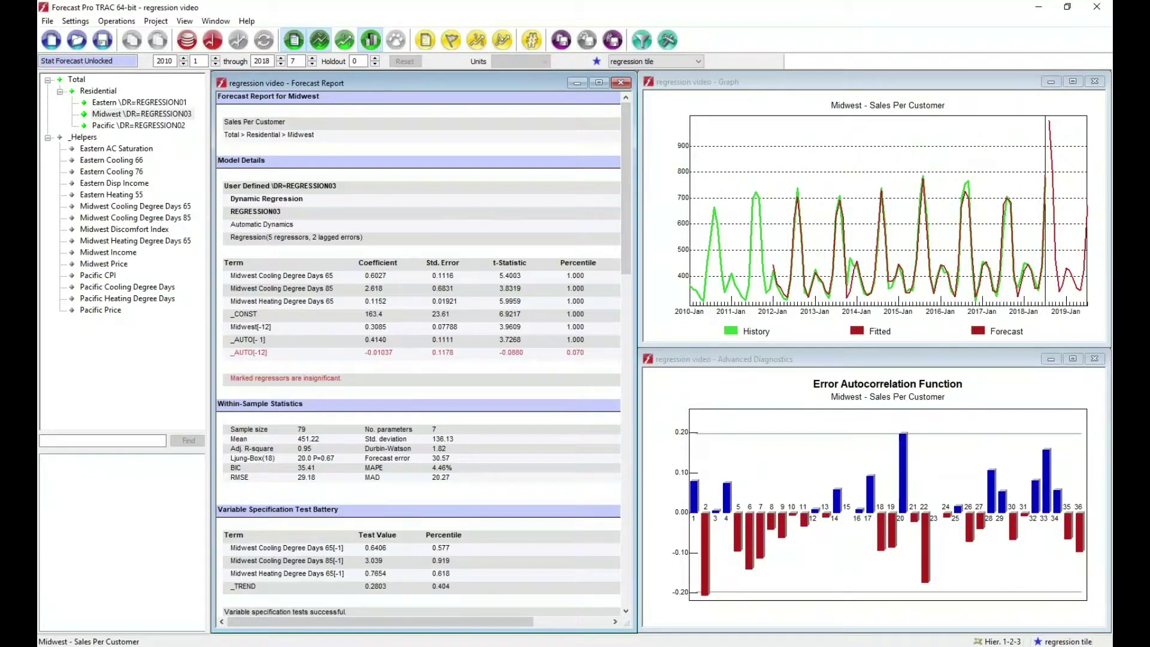
Reveal the WebEx bullet on the Dynamic Regression summary slide and advance to 'Thank you for watching!'.
{"action": "key", "text": "alt+Tab"}
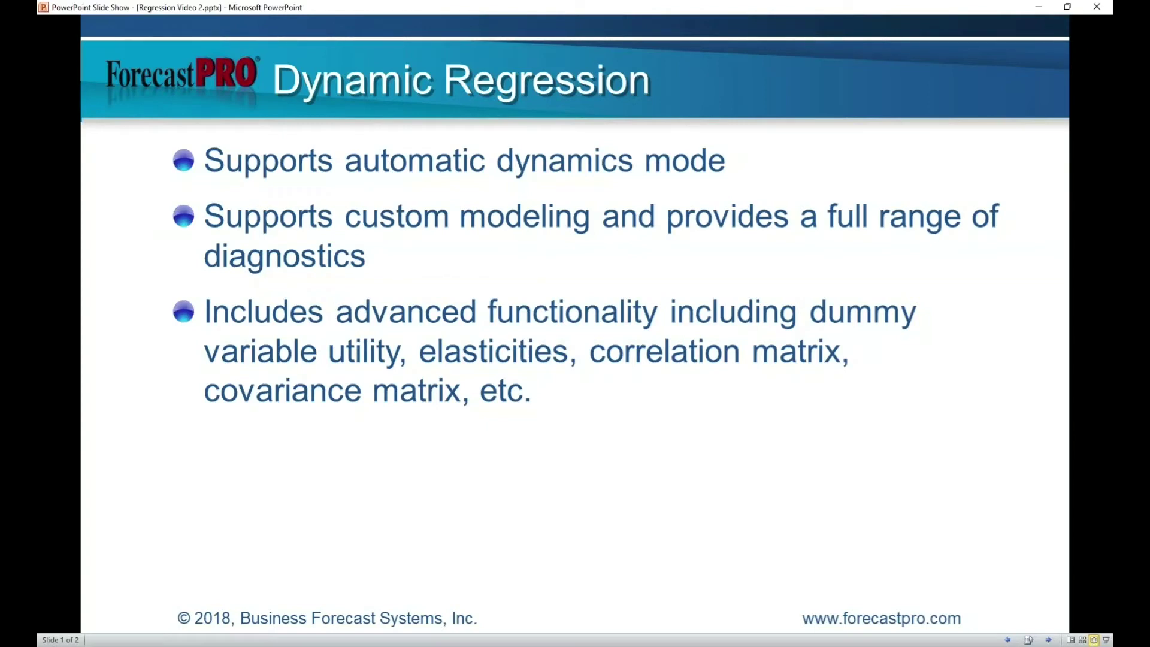
{"action": "key", "text": "Right"}
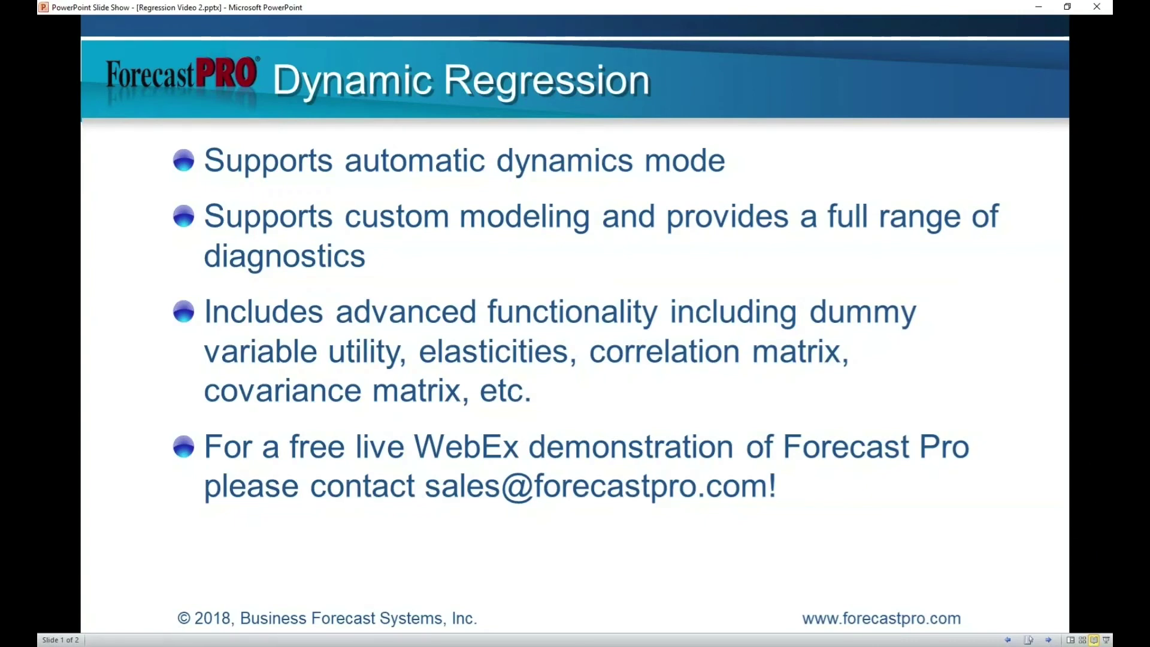
{"action": "key", "text": "Right"}
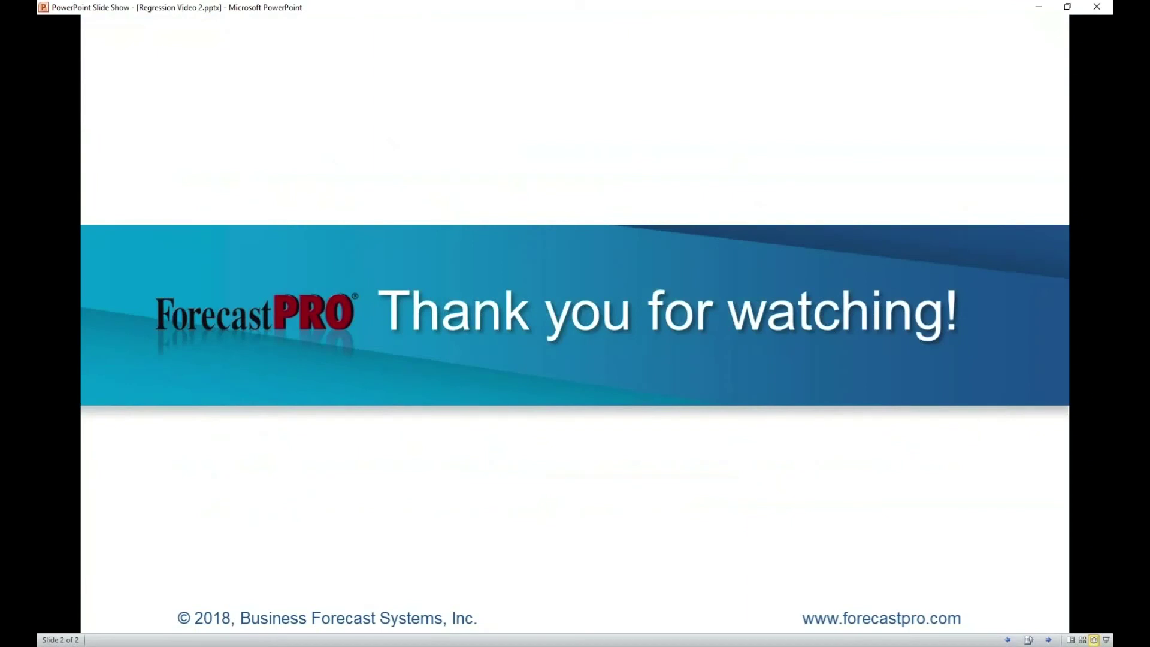